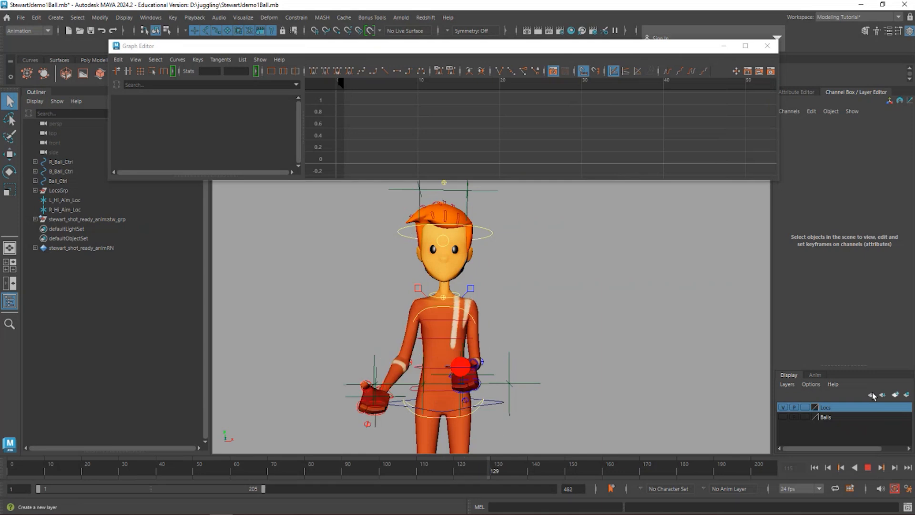
- Stop the playback and scrub through the opening frames of the juggling animation to frame 10
{"action": "left_click", "coordinate": [867, 468]}
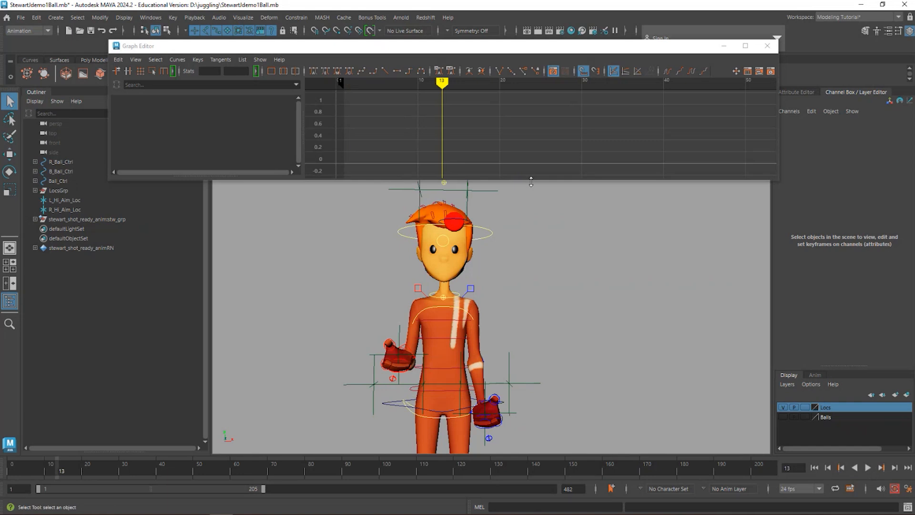
{"action": "left_click_drag", "start_coordinate": [531, 182], "coordinate": [529, 151]}
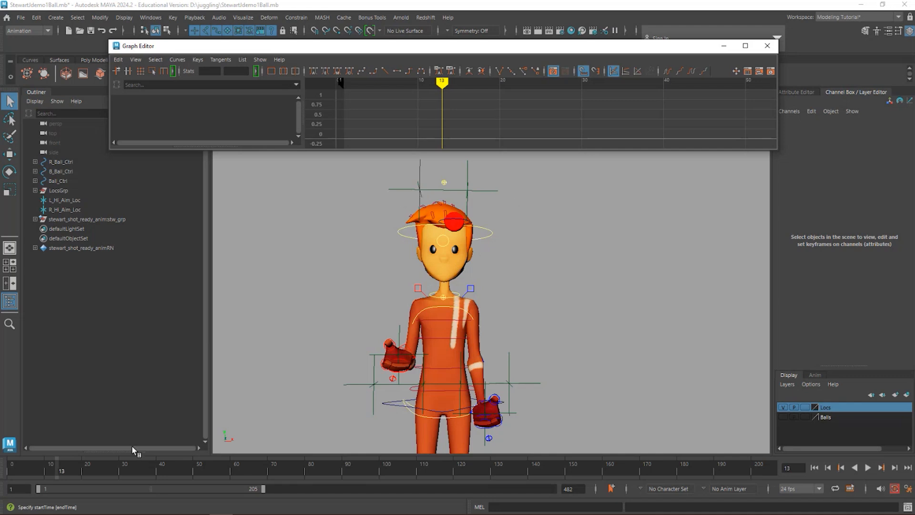
{"action": "left_click_drag", "start_coordinate": [62, 471], "coordinate": [77, 485]}
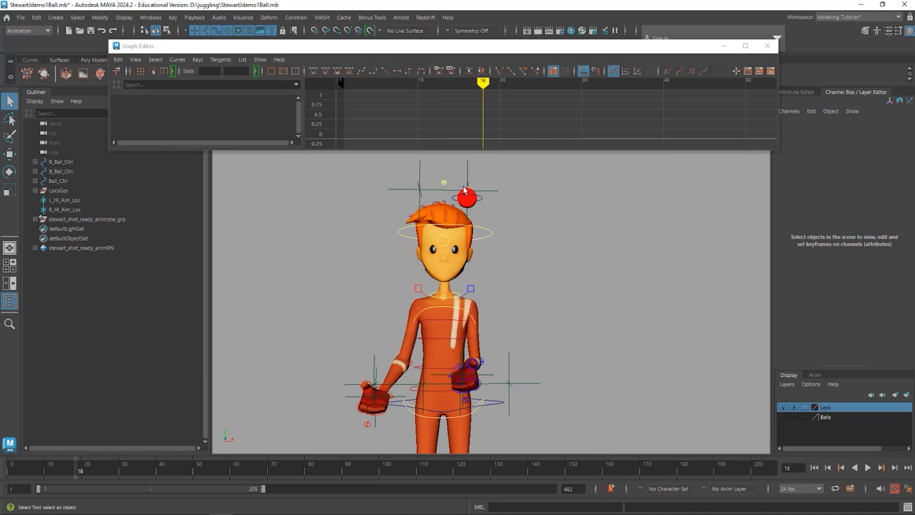
{"action": "left_click_drag", "start_coordinate": [26, 466], "coordinate": [47, 467]}
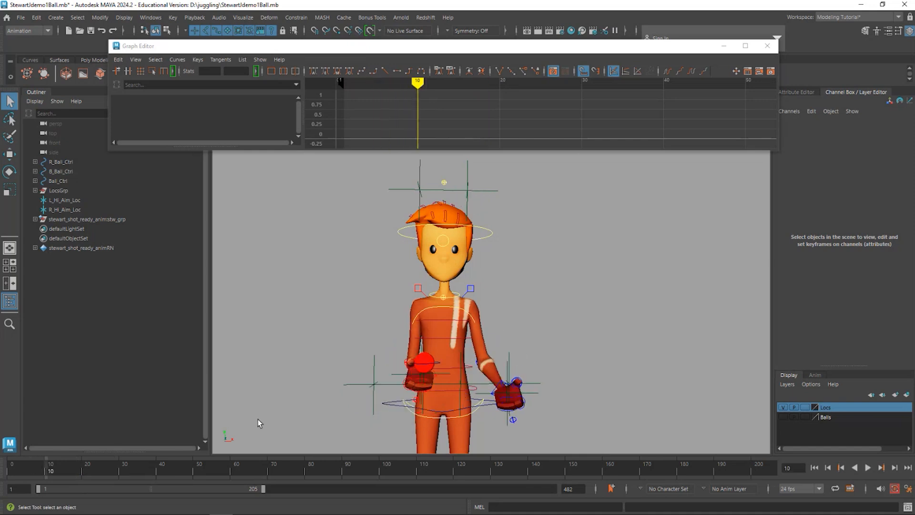
- Select the red ball's control R_Ball_Ctrl and isolate its Translate X R Hand Ctrl Loc W0 curve in an enlarged Graph Editor
{"action": "left_click", "coordinate": [423, 366]}
{"action": "left_click_drag", "start_coordinate": [371, 151], "coordinate": [369, 215]}
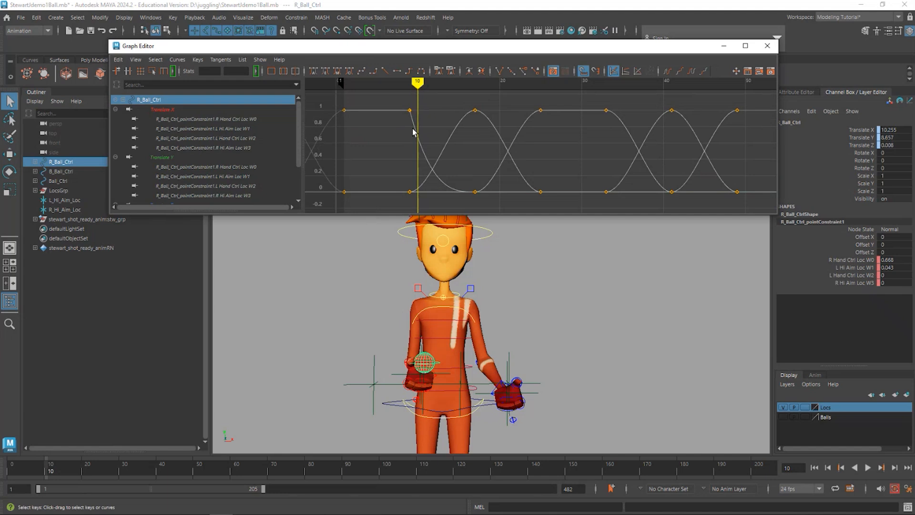
{"action": "left_click", "coordinate": [411, 83]}
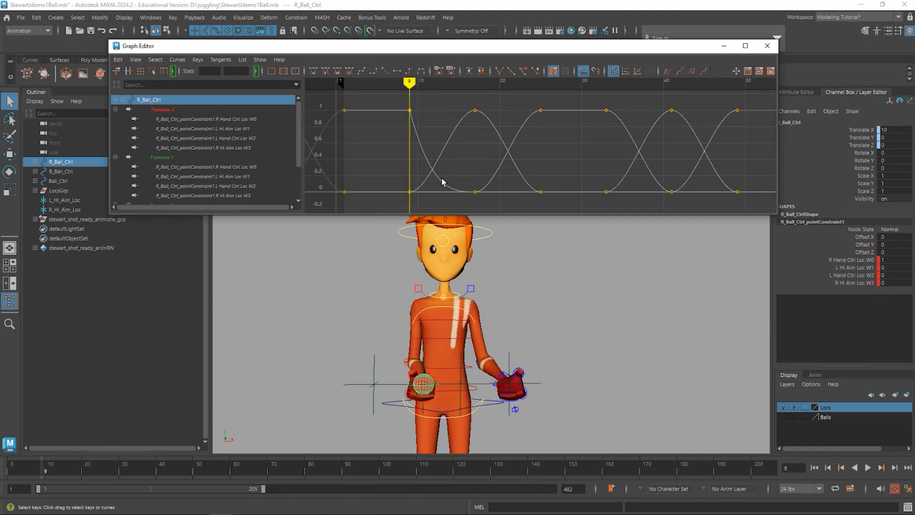
{"action": "left_click", "coordinate": [200, 120]}
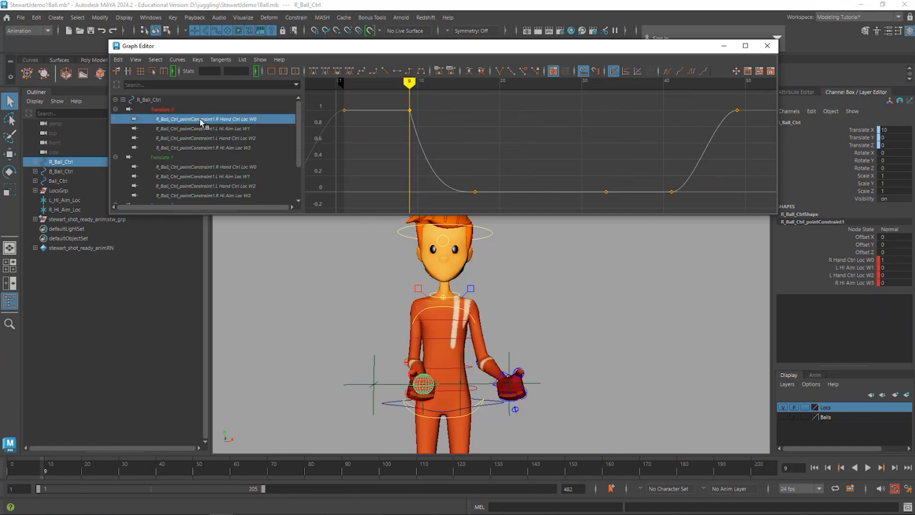
- Pull the outgoing tangent handle of the frame 9 key down on the R Hand Ctrl Loc W0 curve and scrub the throw to frame 20
{"action": "left_click_drag", "start_coordinate": [409, 83], "coordinate": [344, 82]}
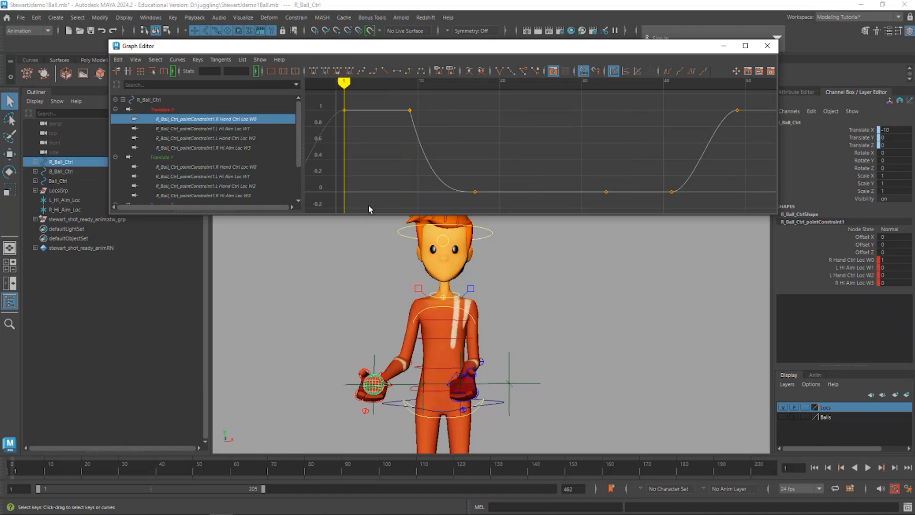
{"action": "left_click_drag", "start_coordinate": [344, 83], "coordinate": [407, 89]}
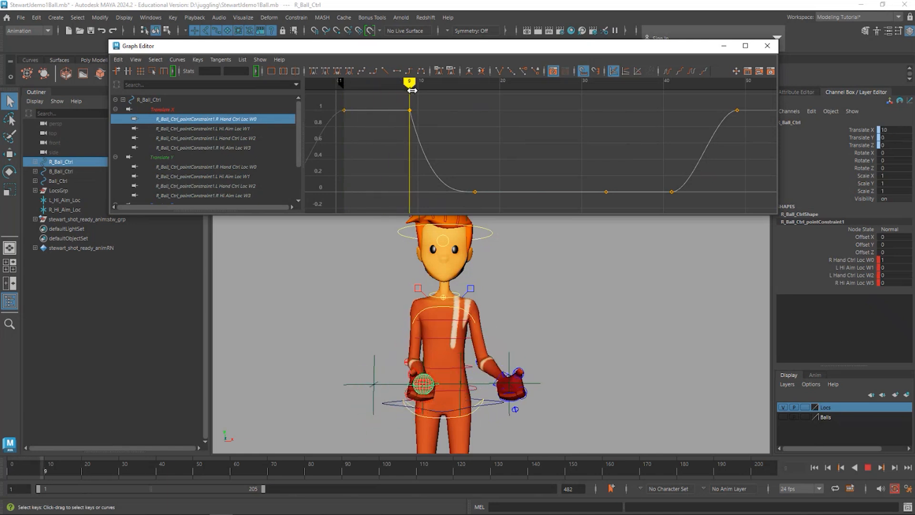
{"action": "mouse_move", "coordinate": [412, 90]}
{"action": "left_mouse_down"}
{"action": "mouse_move", "coordinate": [425, 94]}
{"action": "mouse_move", "coordinate": [417, 92]}
{"action": "mouse_move", "coordinate": [417, 153]}
{"action": "left_mouse_up"}
{"action": "middle_click_drag", "start_coordinate": [424, 153], "coordinate": [426, 155]}
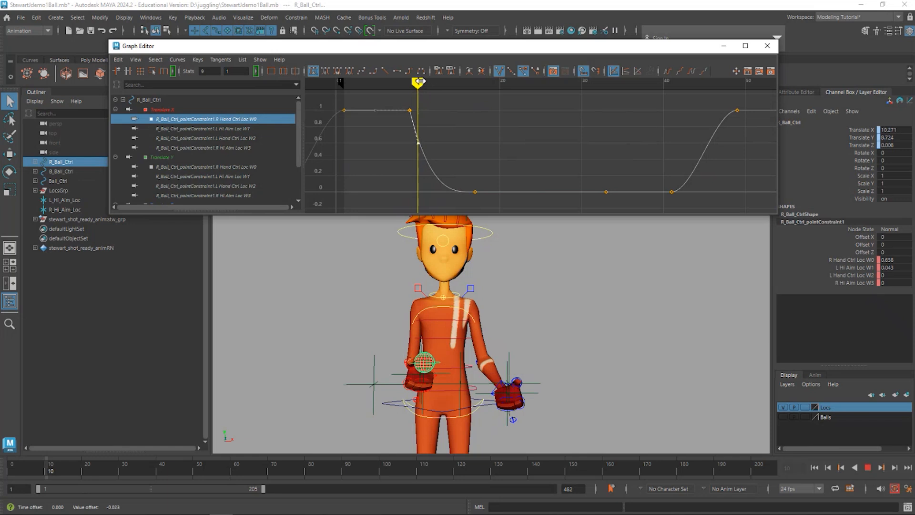
{"action": "left_click_drag", "start_coordinate": [417, 89], "coordinate": [500, 107]}
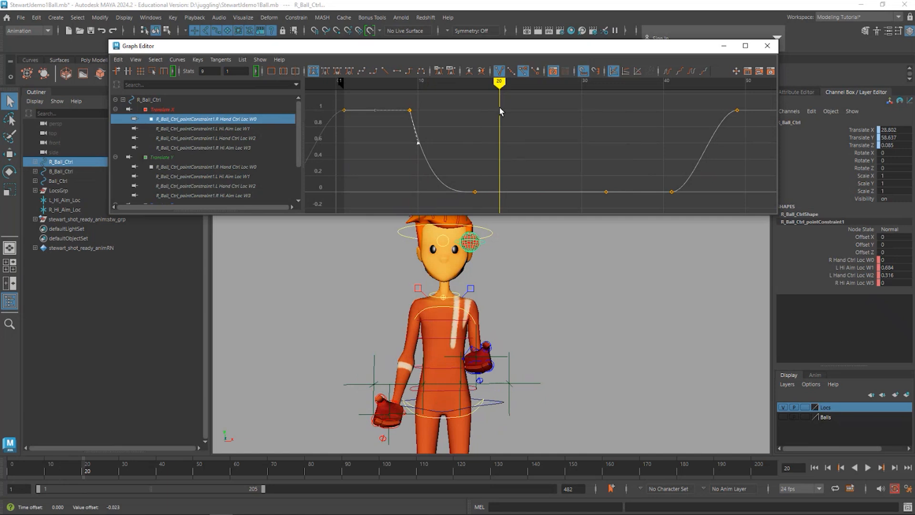
- Bring the whole R Hand Ctrl Loc W0 curve and the full character into view for examination
{"action": "right_click_drag", "start_coordinate": [521, 178], "coordinate": [520, 162], "text": "alt+shift"}
{"action": "middle_click_drag", "start_coordinate": [531, 176], "coordinate": [548, 56], "text": "alt"}
{"action": "right_click_drag", "start_coordinate": [545, 149], "coordinate": [541, 87], "text": "alt+shift"}
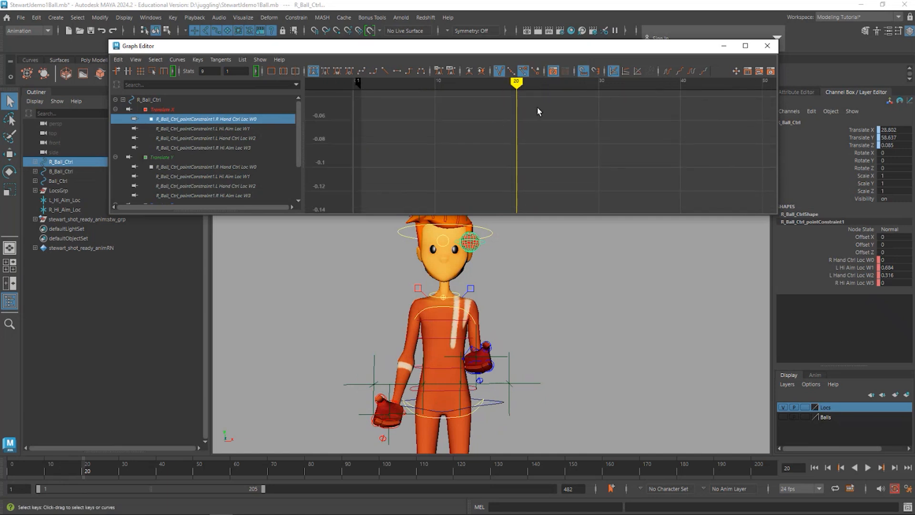
{"action": "middle_click_drag", "start_coordinate": [538, 110], "coordinate": [545, 224], "text": "alt"}
{"action": "mouse_move", "coordinate": [528, 172]}
{"action": "right_mouse_down", "text": "alt+shift"}
{"action": "mouse_move", "coordinate": [527, 161]}
{"action": "mouse_move", "coordinate": [559, 165]}
{"action": "right_mouse_up", "text": "alt+shift"}
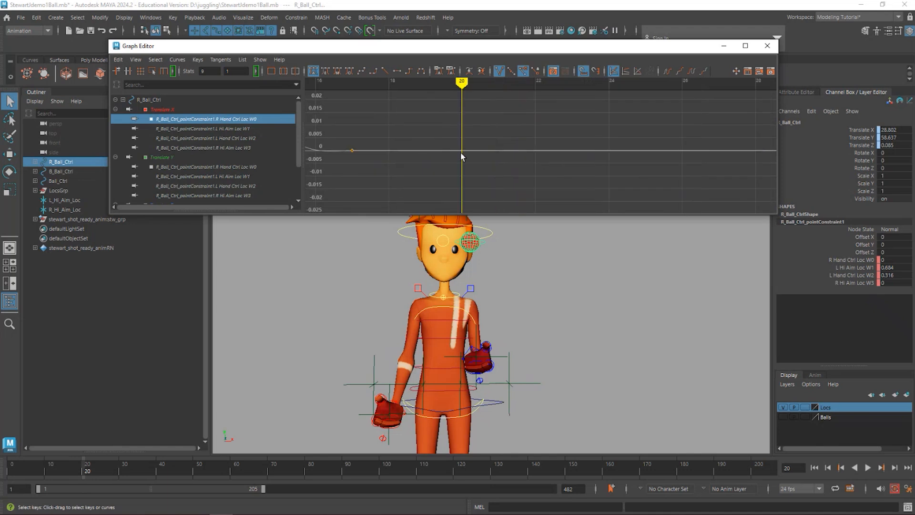
{"action": "middle_click_drag", "start_coordinate": [462, 154], "coordinate": [612, 177], "text": "alt"}
{"action": "right_click_drag", "start_coordinate": [549, 174], "coordinate": [548, 157], "text": "alt+shift"}
{"action": "middle_click_drag", "start_coordinate": [530, 188], "coordinate": [533, 136], "text": "alt"}
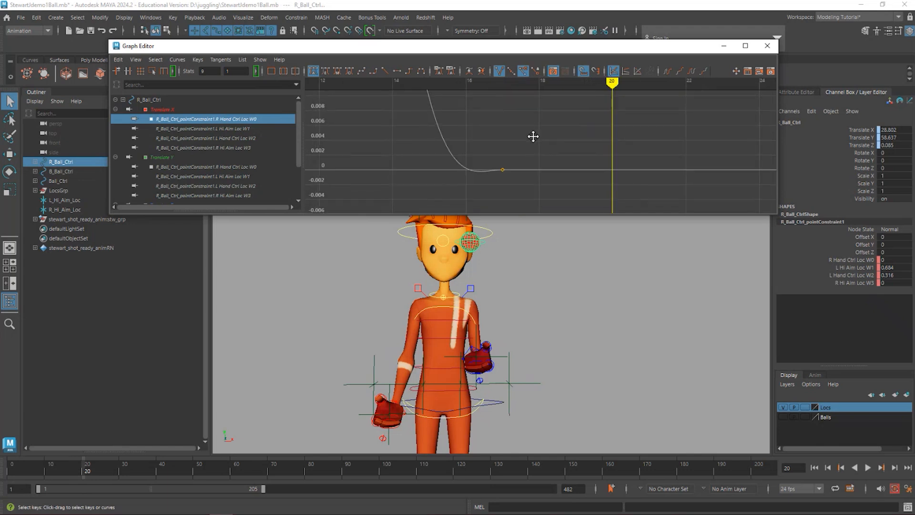
{"action": "right_click_drag", "start_coordinate": [554, 145], "coordinate": [555, 170], "text": "alt+shift"}
{"action": "right_click_drag", "start_coordinate": [555, 145], "coordinate": [556, 165], "text": "alt+shift"}
{"action": "middle_click_drag", "start_coordinate": [563, 146], "coordinate": [619, 196], "text": "alt"}
{"action": "key", "text": "shift+a"}
{"action": "right_click_drag", "start_coordinate": [591, 153], "coordinate": [583, 178], "text": "alt+shift"}
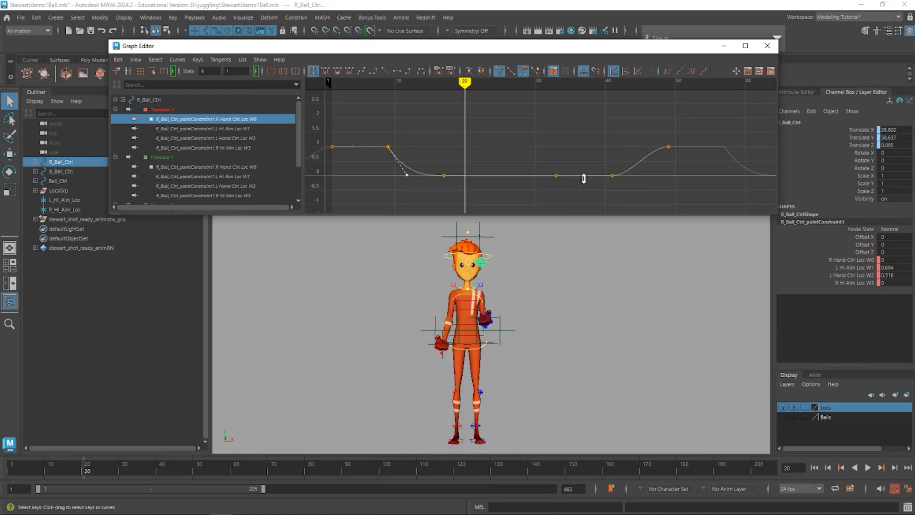
- Break the tangents of the R Hand Ctrl Loc W0 key at frame 49 and pull its incoming handle down for a steeper catch
{"action": "left_click", "coordinate": [88, 472]}
{"action": "key", "text": "alt+v"}
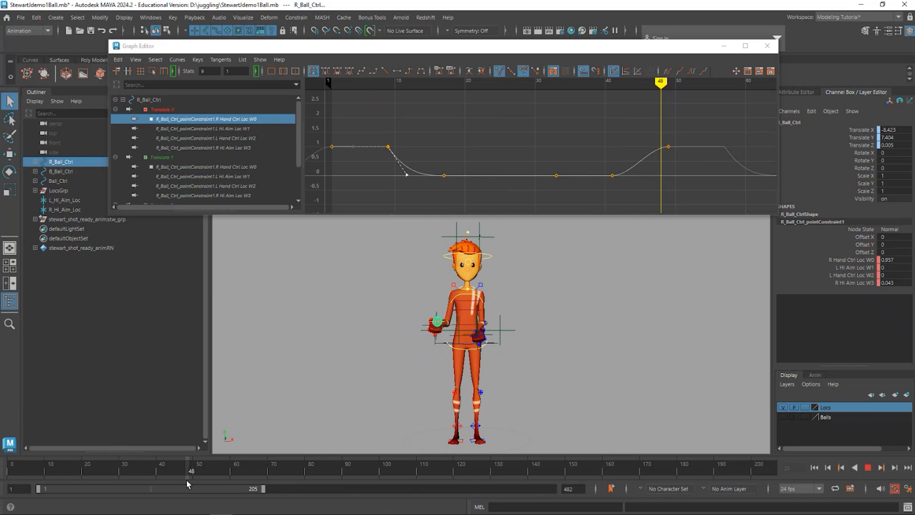
{"action": "left_click_drag", "start_coordinate": [187, 480], "coordinate": [191, 479]}
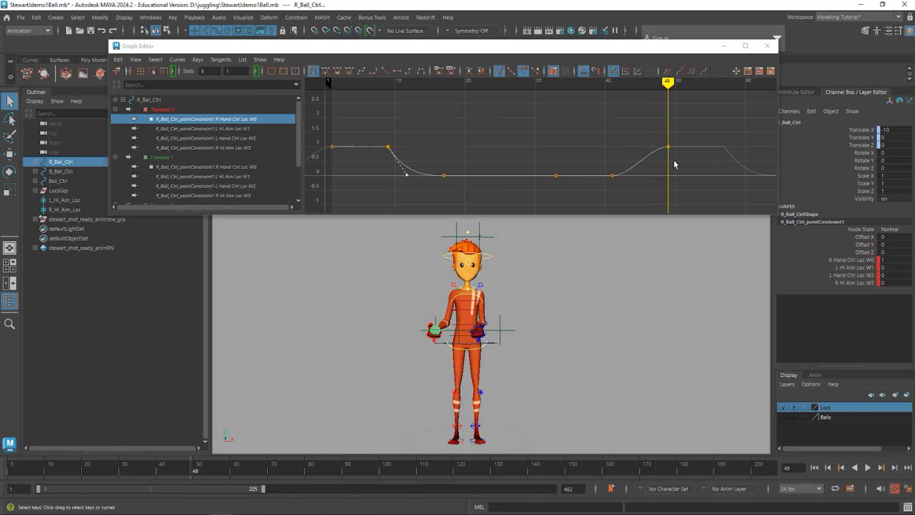
{"action": "left_click", "coordinate": [668, 147]}
{"action": "left_click", "coordinate": [634, 146]}
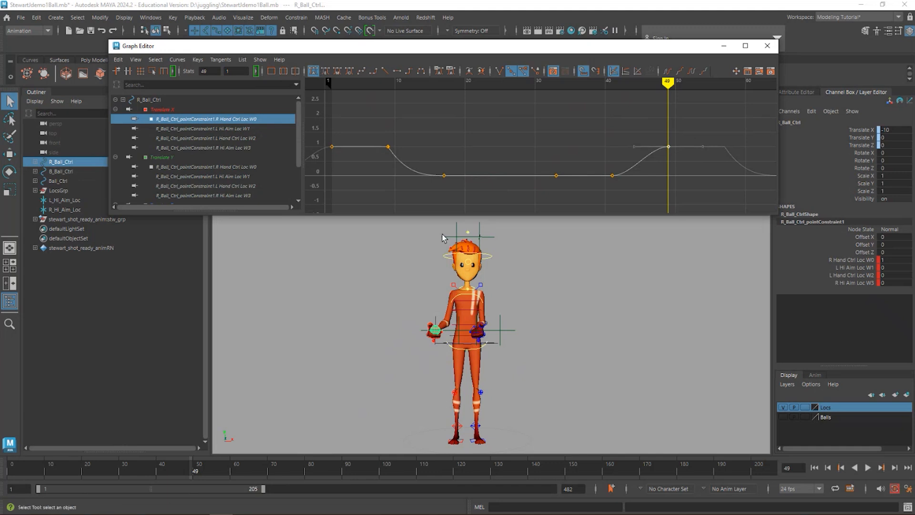
{"action": "left_click", "coordinate": [498, 72]}
{"action": "left_click_drag", "start_coordinate": [625, 132], "coordinate": [642, 160]}
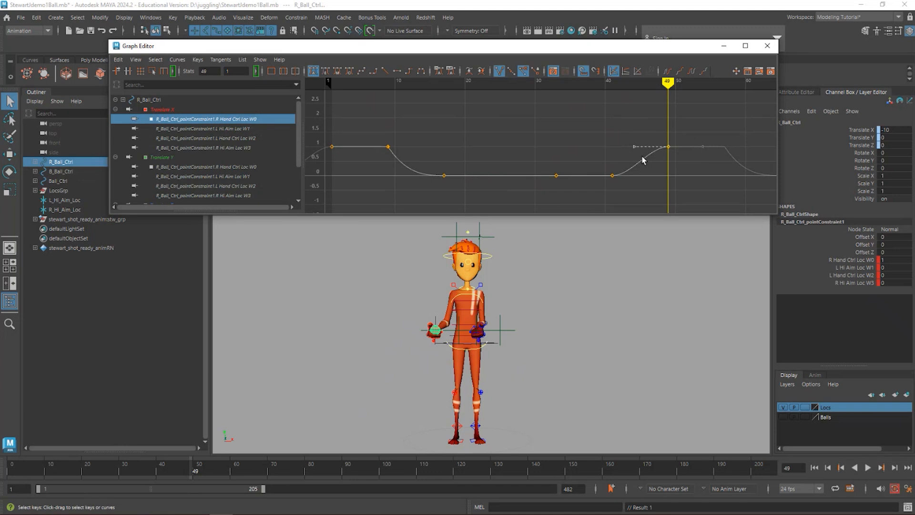
{"action": "middle_click_drag", "start_coordinate": [642, 160], "coordinate": [664, 178]}
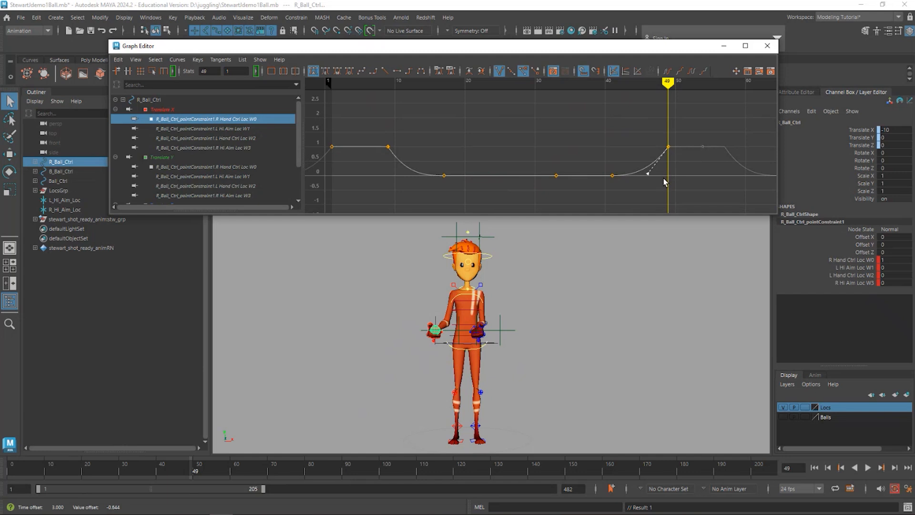
{"action": "mouse_move", "coordinate": [205, 470]}
{"action": "left_mouse_down"}
{"action": "mouse_move", "coordinate": [119, 469]}
{"action": "mouse_move", "coordinate": [209, 470]}
{"action": "mouse_move", "coordinate": [167, 458]}
{"action": "mouse_move", "coordinate": [179, 457]}
{"action": "mouse_move", "coordinate": [135, 466]}
{"action": "mouse_move", "coordinate": [200, 467]}
{"action": "left_mouse_up"}
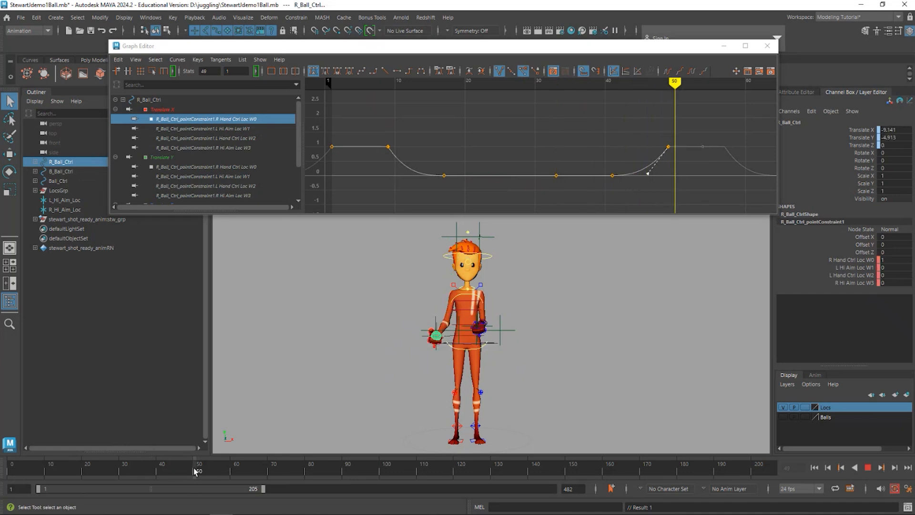
- On the L Hi Aim Loc W1 curve, break the tangents at frames 9 and 25 and raise their inner handles into a rounded arc
{"action": "left_click", "coordinate": [233, 128]}
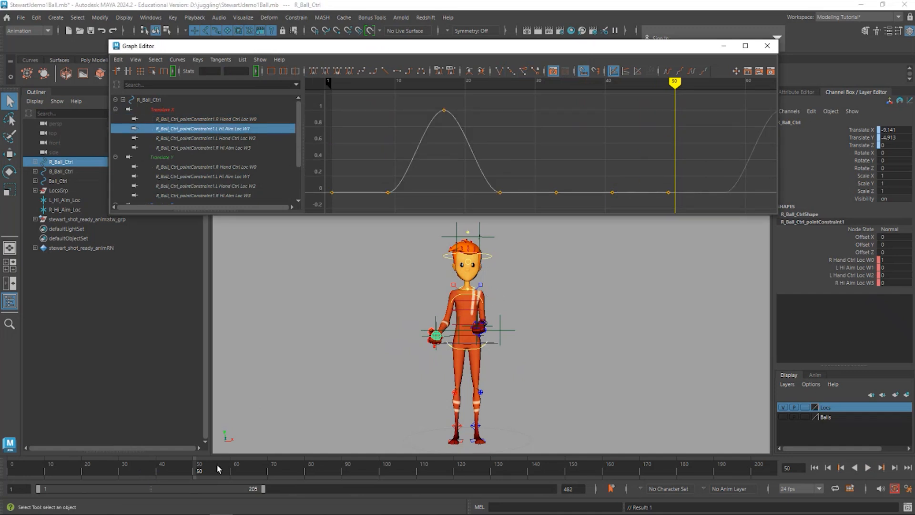
{"action": "mouse_move", "coordinate": [199, 473]}
{"action": "left_mouse_down"}
{"action": "mouse_move", "coordinate": [6, 445]}
{"action": "mouse_move", "coordinate": [42, 449]}
{"action": "left_mouse_up"}
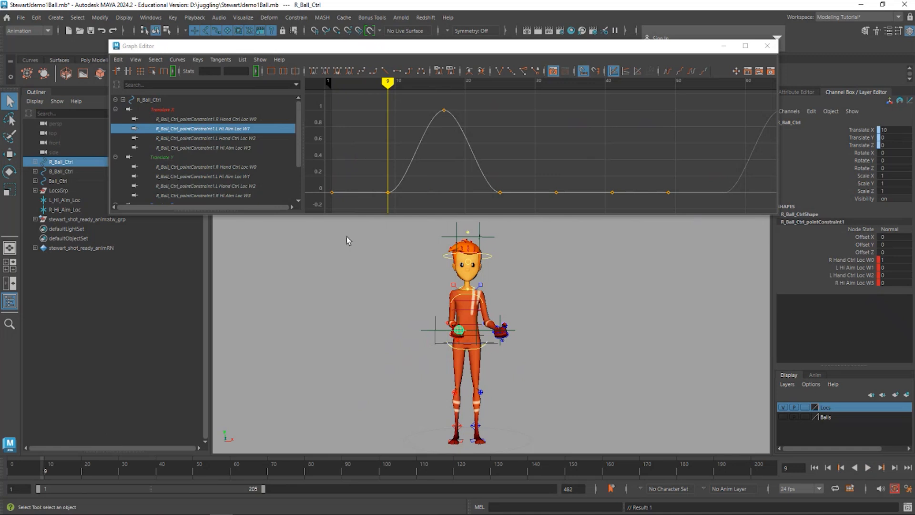
{"action": "left_click_drag", "start_coordinate": [415, 211], "coordinate": [507, 163]}
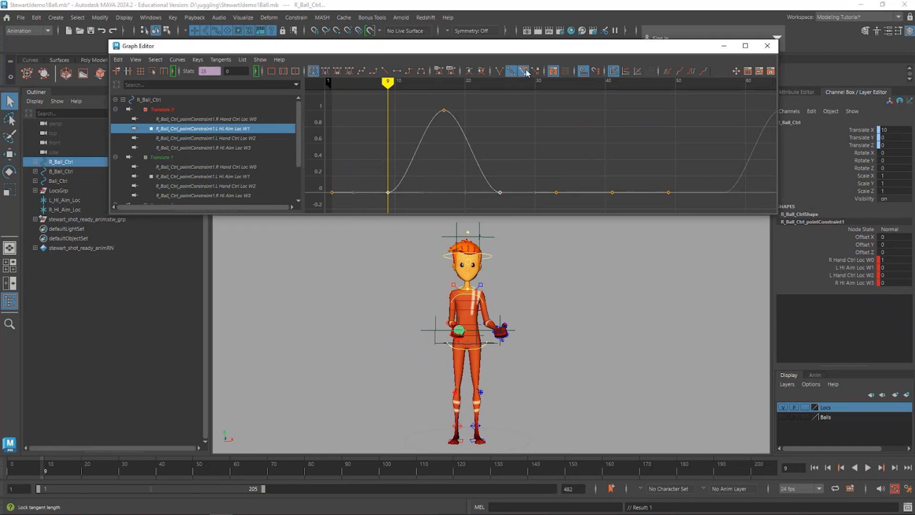
{"action": "left_click", "coordinate": [500, 71]}
{"action": "left_click_drag", "start_coordinate": [422, 193], "coordinate": [398, 153]}
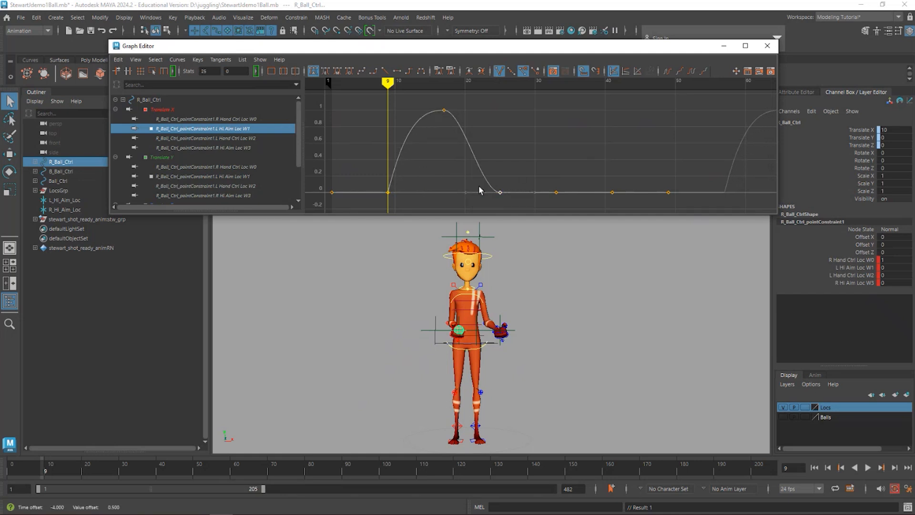
{"action": "left_click_drag", "start_coordinate": [467, 192], "coordinate": [498, 162]}
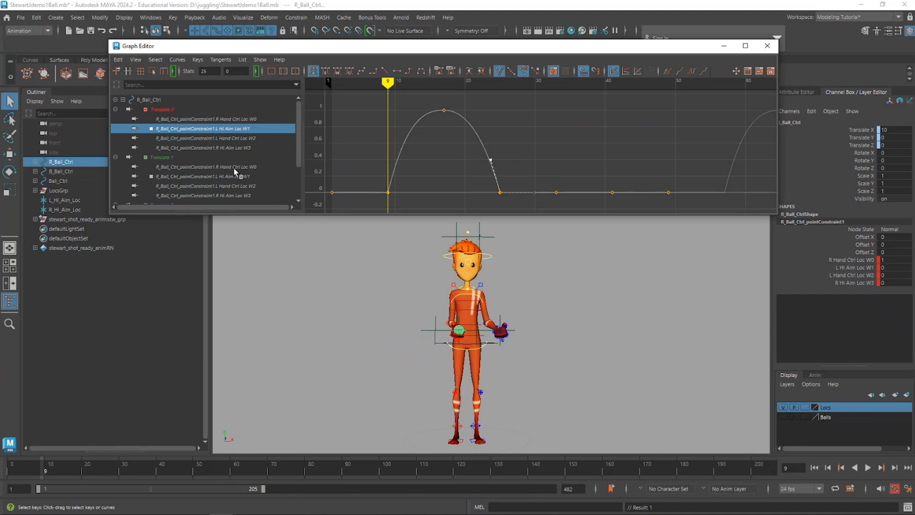
- On the L Hand Ctrl Loc W2 curve, break the tangents of the frame 25 key and pull its incoming handle down steeply
{"action": "left_click", "coordinate": [202, 138]}
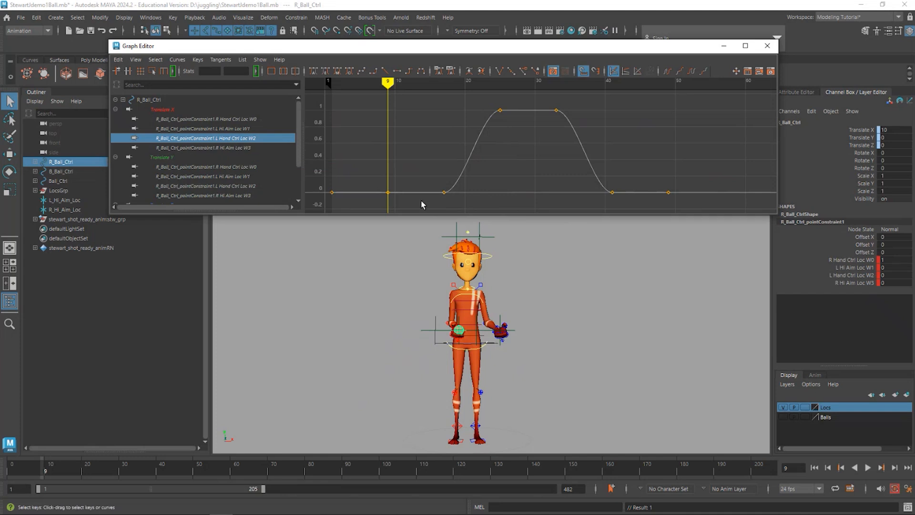
{"action": "left_click_drag", "start_coordinate": [419, 200], "coordinate": [606, 182]}
{"action": "left_click_drag", "start_coordinate": [388, 84], "coordinate": [443, 92]}
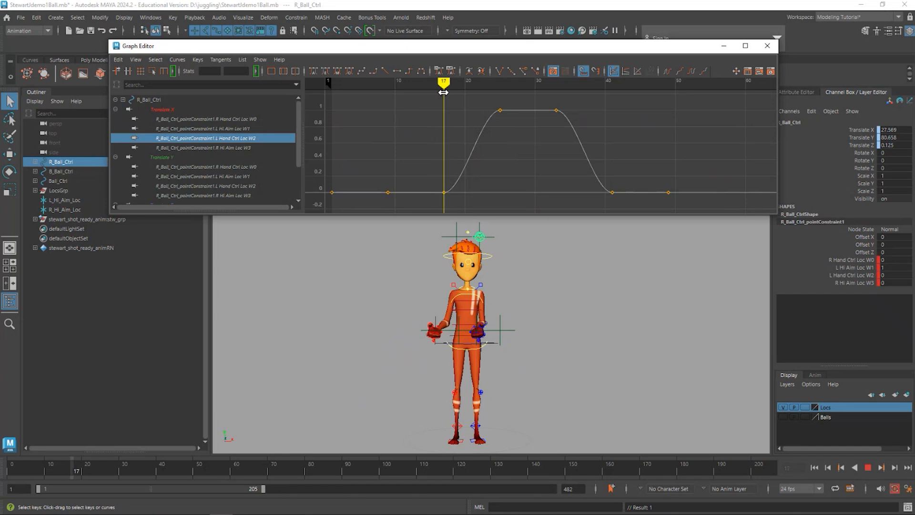
{"action": "mouse_move", "coordinate": [445, 93]}
{"action": "left_mouse_down"}
{"action": "mouse_move", "coordinate": [500, 107]}
{"action": "mouse_move", "coordinate": [490, 131]}
{"action": "left_mouse_up"}
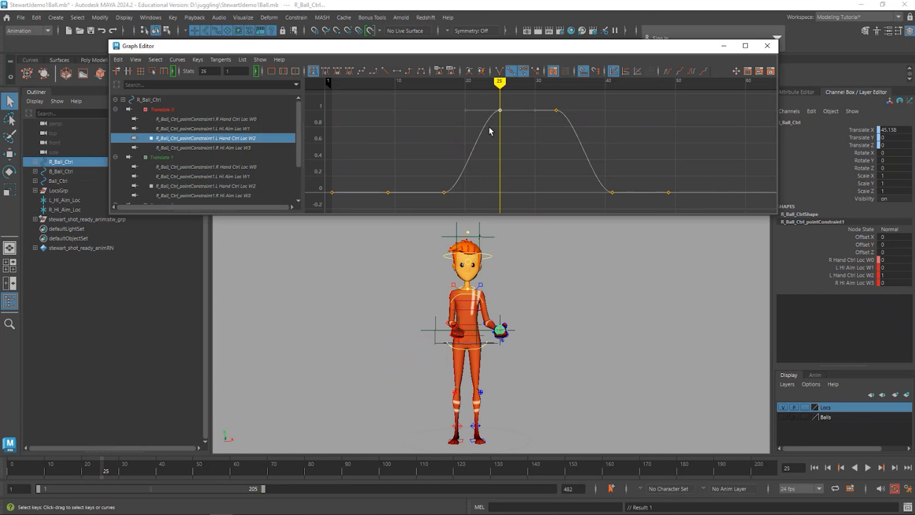
{"action": "left_click", "coordinate": [499, 71]}
{"action": "left_click_drag", "start_coordinate": [468, 113], "coordinate": [494, 150]}
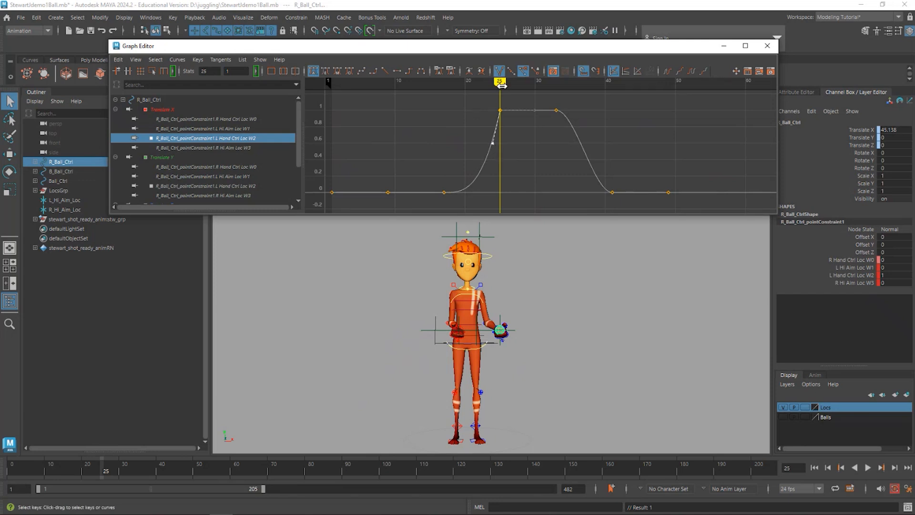
- Break the tangents of the L Hand Ctrl Loc W2 key at frame 33, pull its outgoing handle down steeply, and scrub to frame 44
{"action": "mouse_move", "coordinate": [499, 83]}
{"action": "left_mouse_down"}
{"action": "mouse_move", "coordinate": [457, 84]}
{"action": "mouse_move", "coordinate": [505, 84]}
{"action": "mouse_move", "coordinate": [510, 101]}
{"action": "mouse_move", "coordinate": [498, 101]}
{"action": "mouse_move", "coordinate": [570, 106]}
{"action": "mouse_move", "coordinate": [543, 126]}
{"action": "left_mouse_up"}
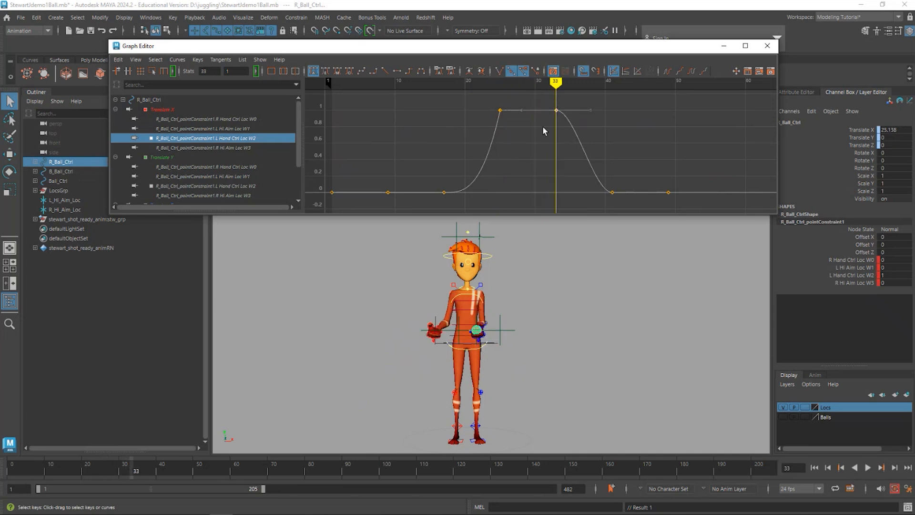
{"action": "left_click_drag", "start_coordinate": [599, 105], "coordinate": [582, 124]}
{"action": "middle_click_drag", "start_coordinate": [617, 118], "coordinate": [604, 136]}
{"action": "key", "text": "ctrl+z"}
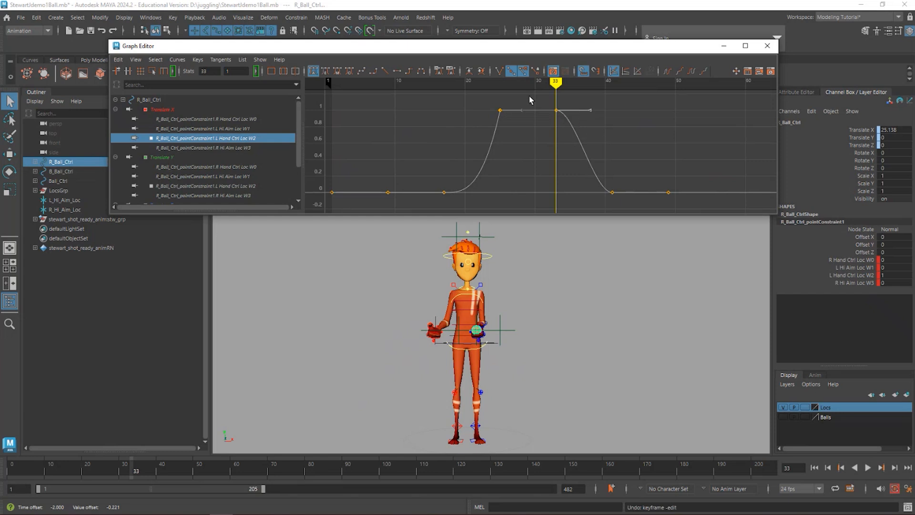
{"action": "left_click", "coordinate": [501, 73]}
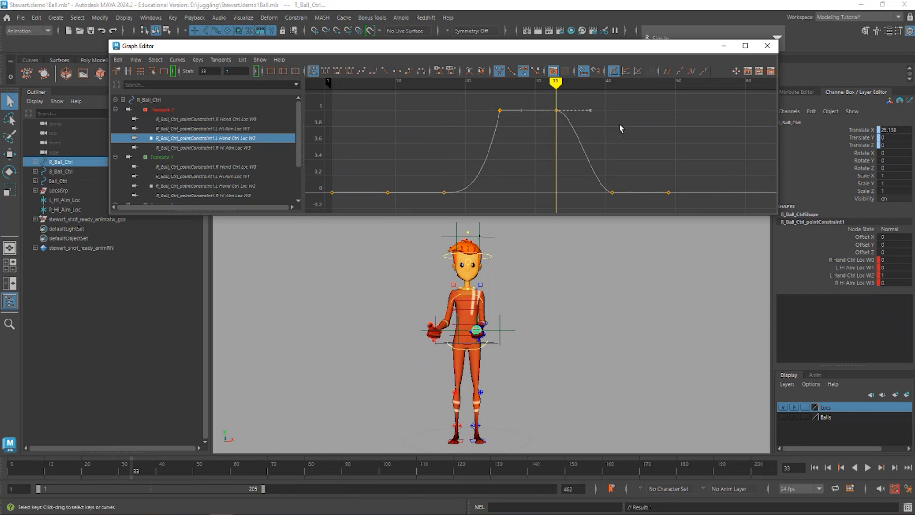
{"action": "middle_click_drag", "start_coordinate": [620, 127], "coordinate": [590, 150]}
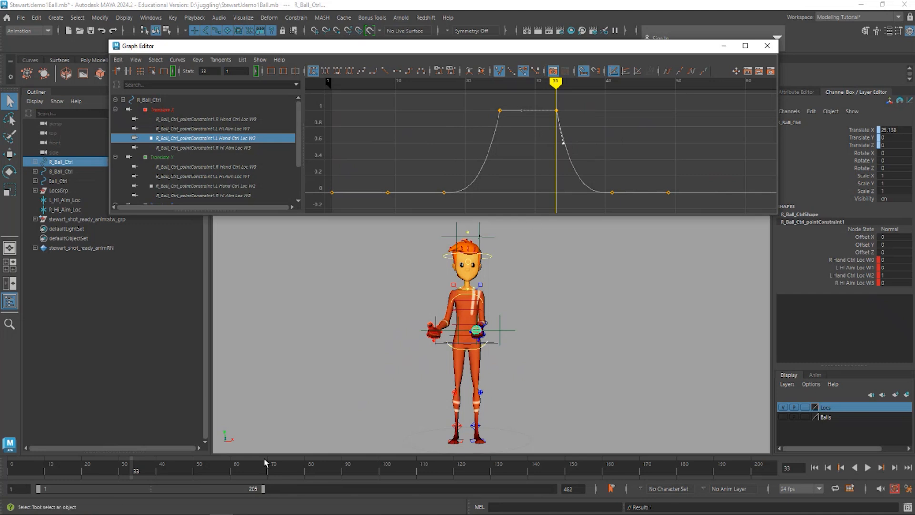
{"action": "left_click_drag", "start_coordinate": [119, 472], "coordinate": [174, 474]}
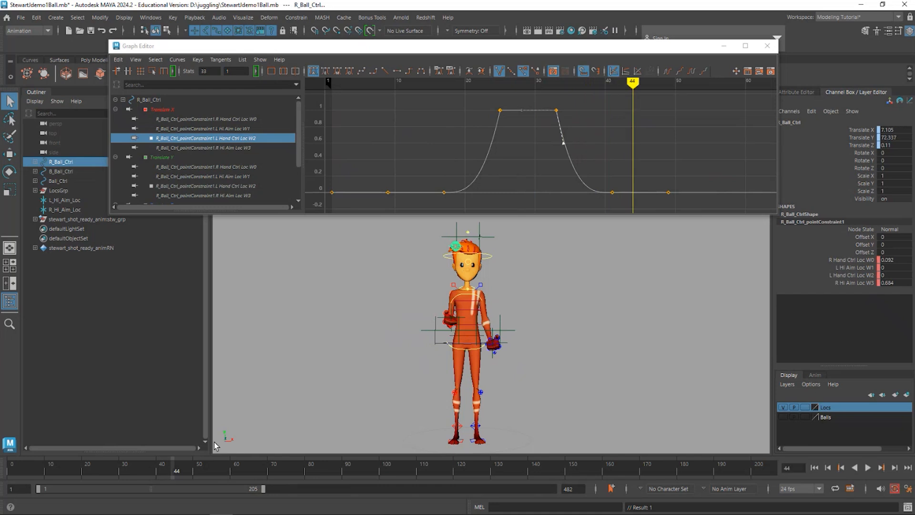
- On the R Hi Aim Loc W3 curve, break the tangents of the frame 33 key and raise its outgoing handle steeply
{"action": "middle_click_drag", "start_coordinate": [563, 144], "coordinate": [564, 142]}
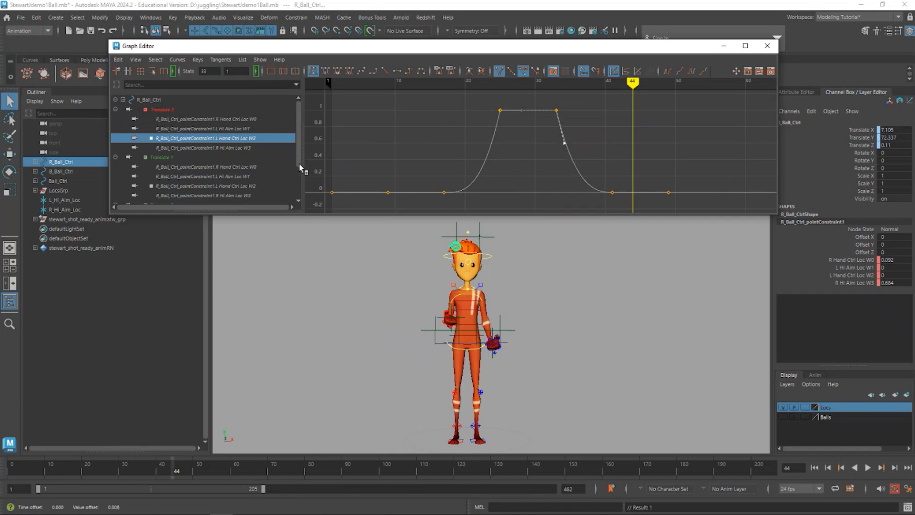
{"action": "left_click", "coordinate": [228, 148]}
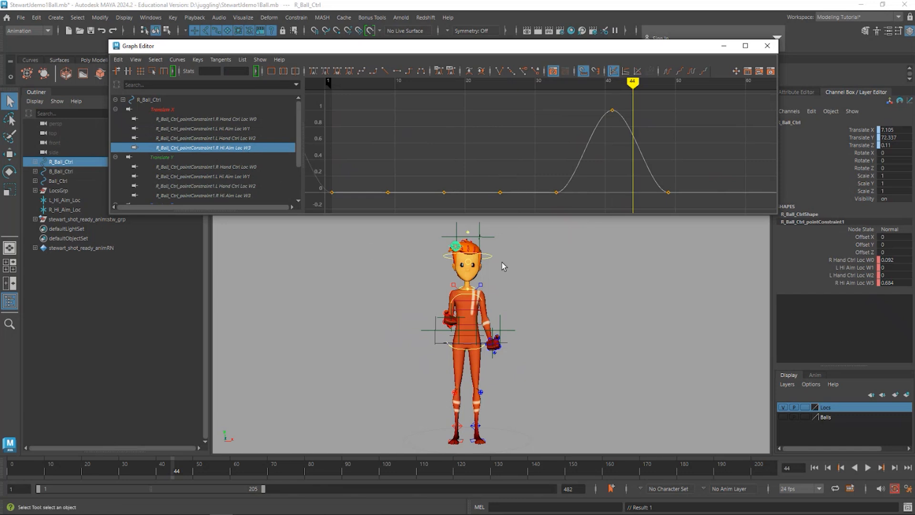
{"action": "left_click_drag", "start_coordinate": [178, 470], "coordinate": [130, 463]}
{"action": "left_click_drag", "start_coordinate": [595, 203], "coordinate": [536, 181]}
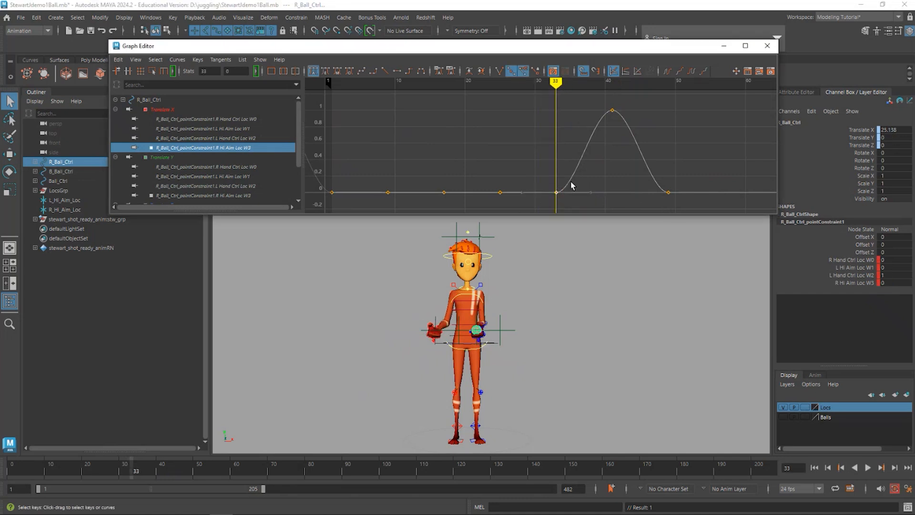
{"action": "left_click", "coordinate": [499, 71]}
{"action": "middle_click_drag", "start_coordinate": [615, 194], "coordinate": [585, 167]}
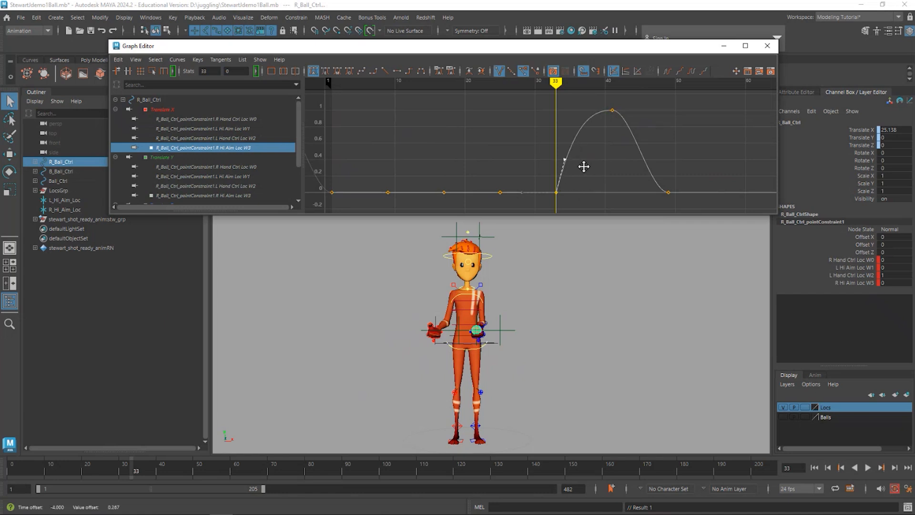
- Break the tangents of the R Hi Aim Loc W3 key at frame 49, raise its incoming handle into a rounded arc, and scrub to frame 72
{"action": "left_click_drag", "start_coordinate": [643, 208], "coordinate": [737, 159]}
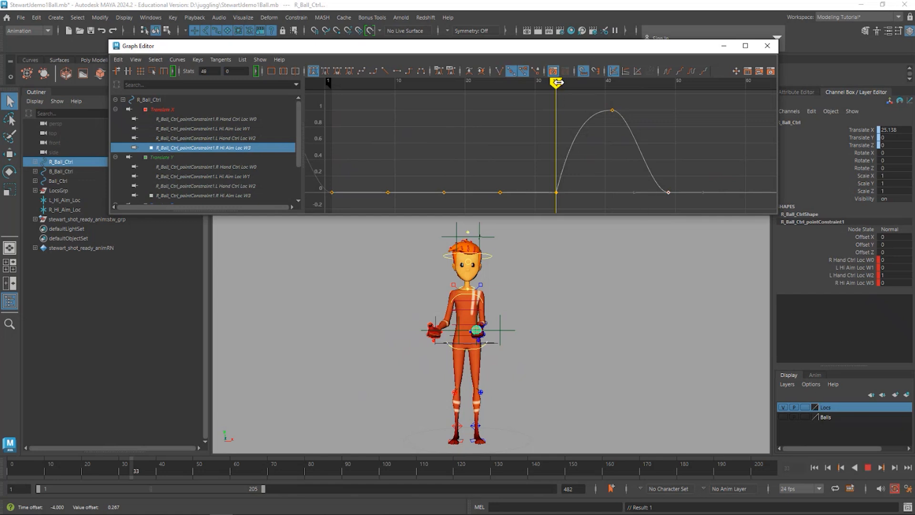
{"action": "left_click_drag", "start_coordinate": [556, 82], "coordinate": [669, 103]}
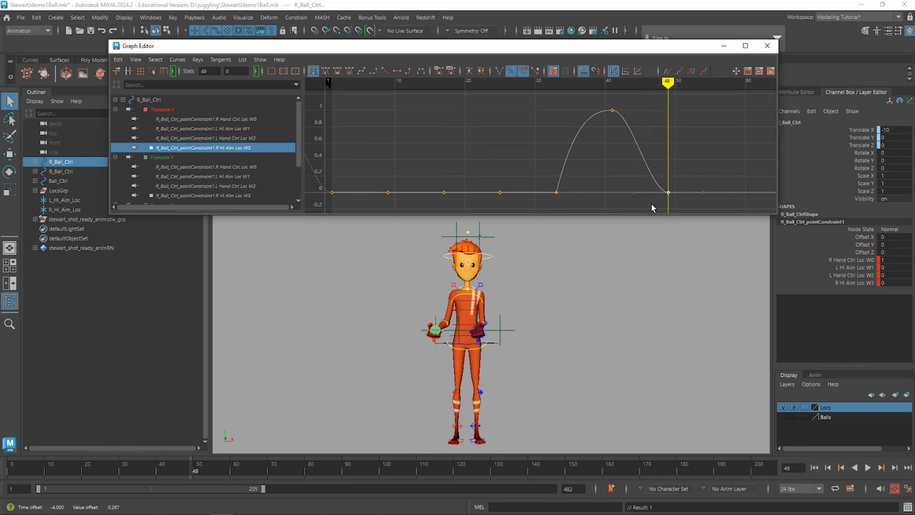
{"action": "left_click", "coordinate": [498, 71]}
{"action": "left_click_drag", "start_coordinate": [657, 181], "coordinate": [657, 181]}
{"action": "middle_click_drag", "start_coordinate": [646, 190], "coordinate": [667, 152]}
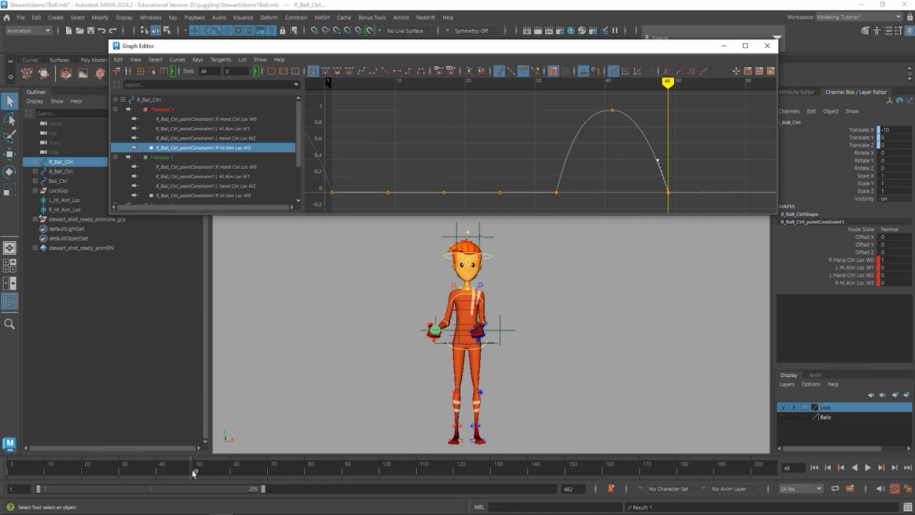
{"action": "left_click_drag", "start_coordinate": [193, 473], "coordinate": [281, 483]}
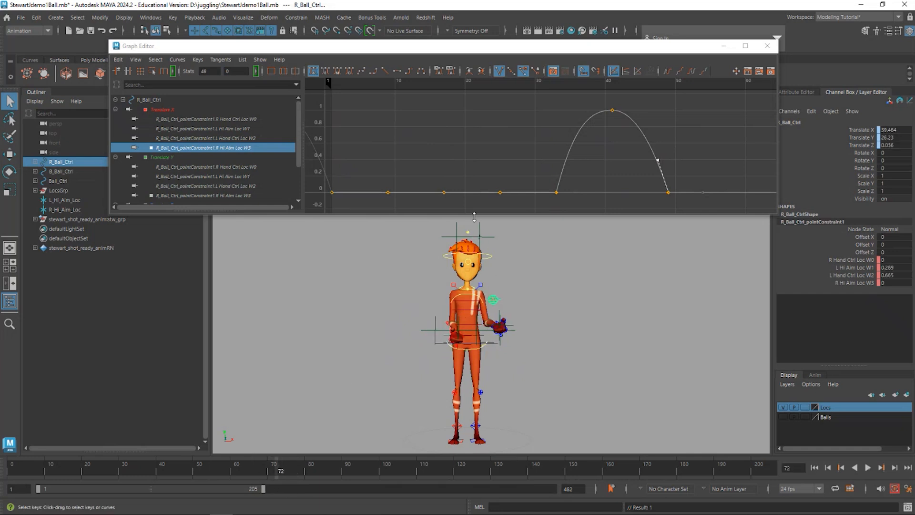
- Create an editable motion trail for R_Ball_Ctrl and frame the character's upper body and the trail
{"action": "left_click", "coordinate": [246, 20]}
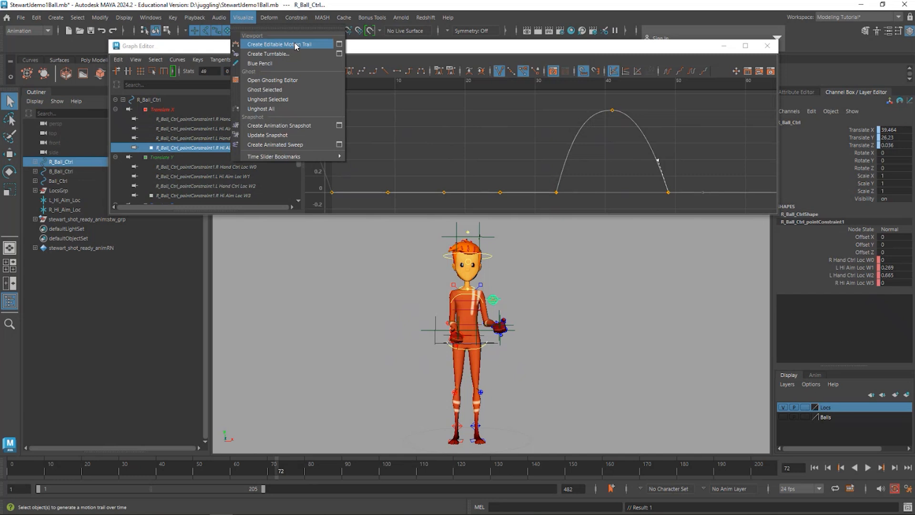
{"action": "left_click", "coordinate": [296, 46]}
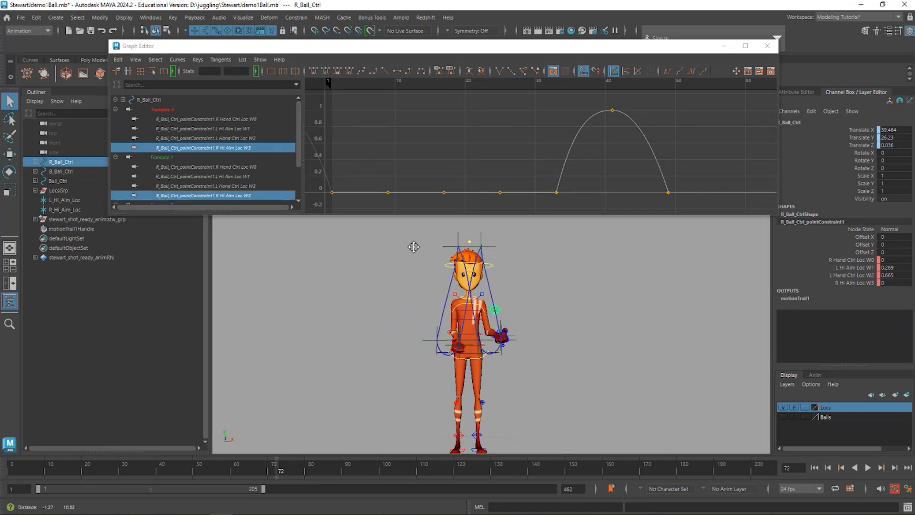
{"action": "middle_click_drag", "start_coordinate": [413, 247], "coordinate": [421, 276], "text": "alt"}
{"action": "right_click_drag", "start_coordinate": [389, 310], "coordinate": [507, 324], "text": "alt"}
{"action": "middle_click_drag", "start_coordinate": [507, 324], "coordinate": [515, 276], "text": "alt"}
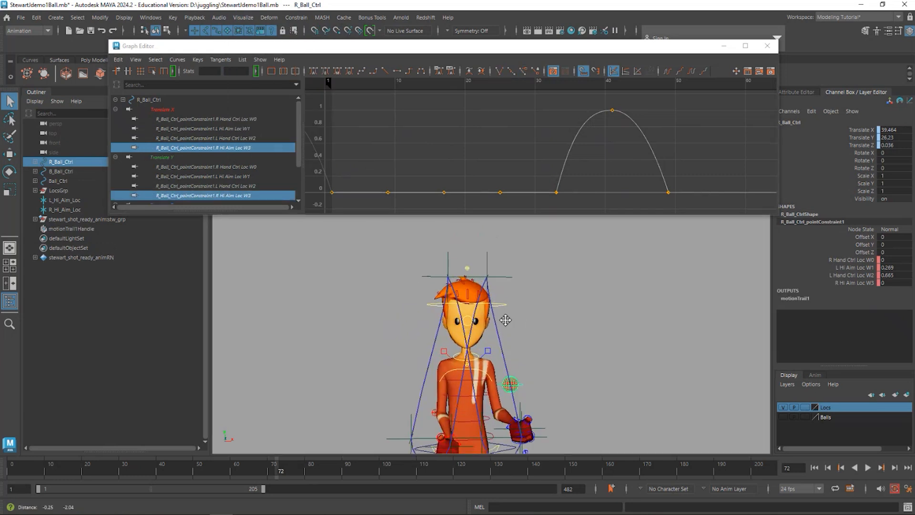
{"action": "left_click_drag", "start_coordinate": [438, 310], "coordinate": [441, 289], "text": "alt"}
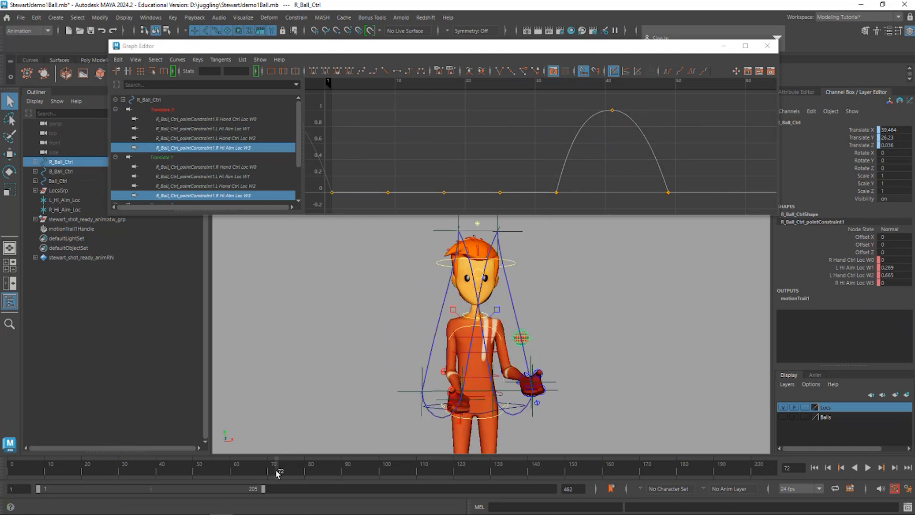
- Review the ball's path, go to frame 9, and key only the Translate X of L_Hi_Aim_Loc
{"action": "key", "text": "alt+v"}
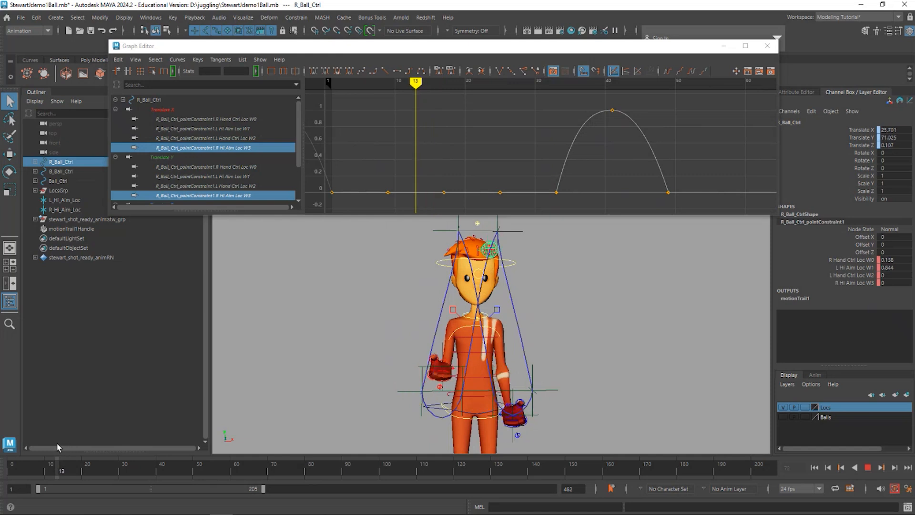
{"action": "left_click_drag", "start_coordinate": [57, 444], "coordinate": [42, 445]}
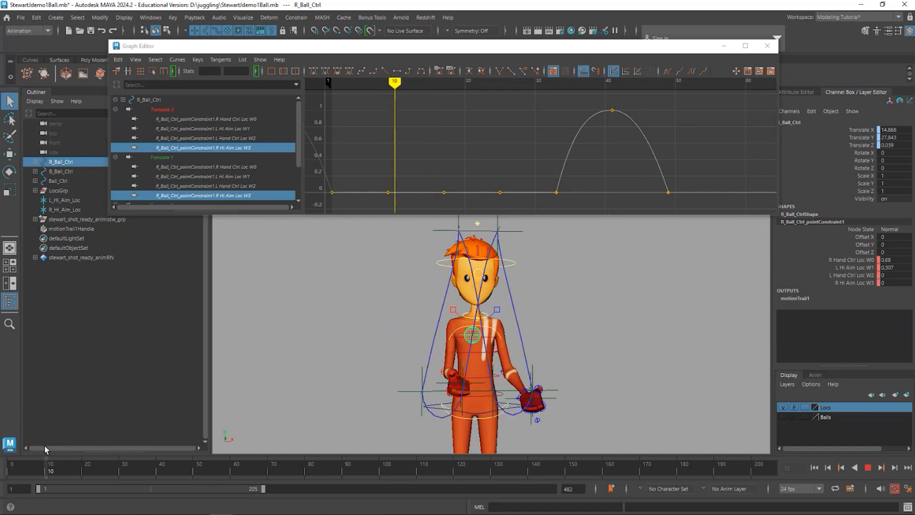
{"action": "key", "text": "alt+period"}
{"action": "key", "text": "alt+comma"}
{"action": "left_click_drag", "start_coordinate": [44, 447], "coordinate": [43, 447]}
{"action": "left_click", "coordinate": [517, 231]}
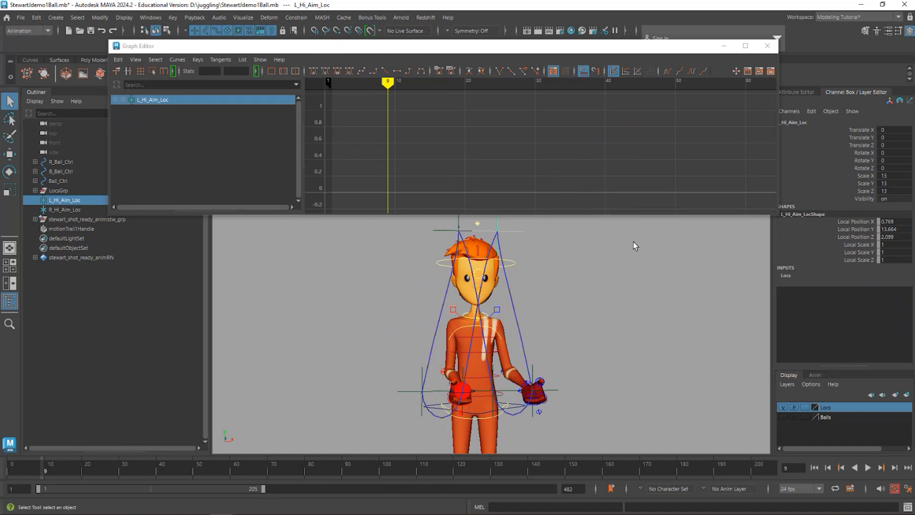
{"action": "left_click", "coordinate": [863, 130]}
{"action": "right_click", "coordinate": [862, 130]}
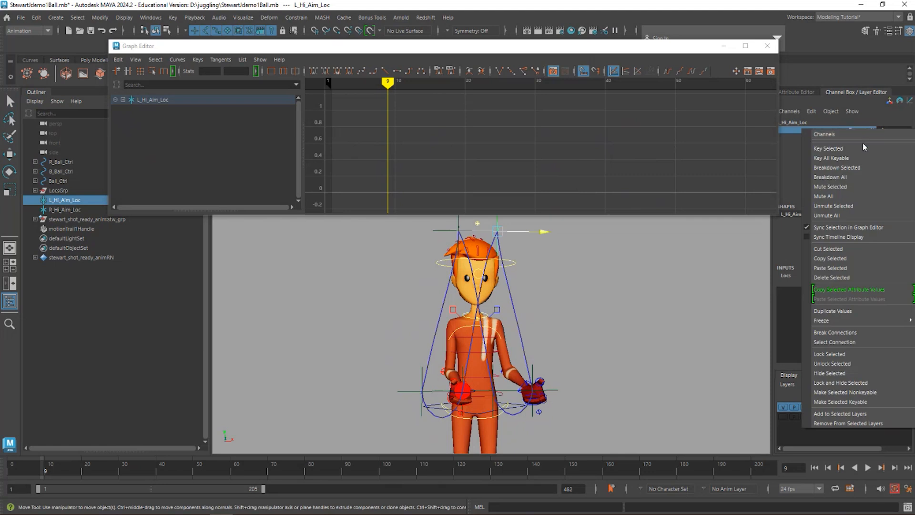
{"action": "left_click", "coordinate": [853, 148]}
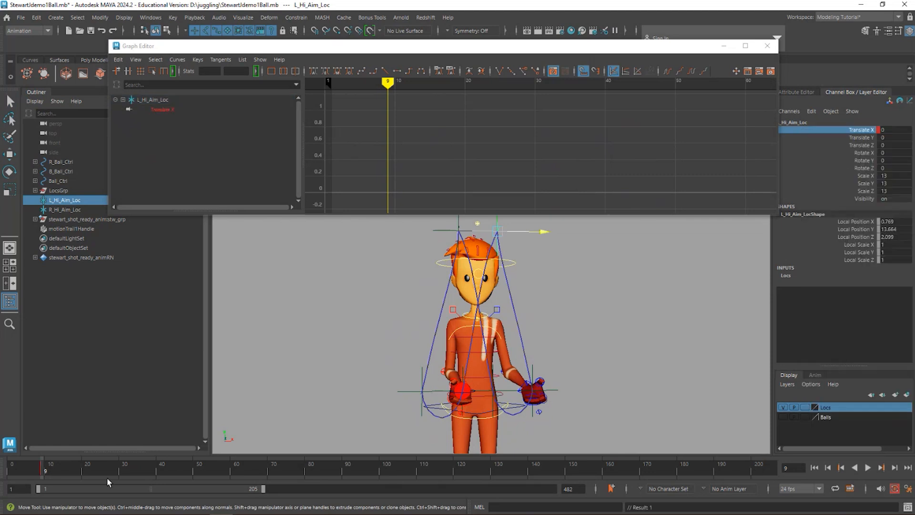
- At frame 25, move L_Hi_Aim_Loc outward along X to about 8.75 and scrub through the throw to check the arc
{"action": "left_click_drag", "start_coordinate": [46, 471], "coordinate": [104, 471]}
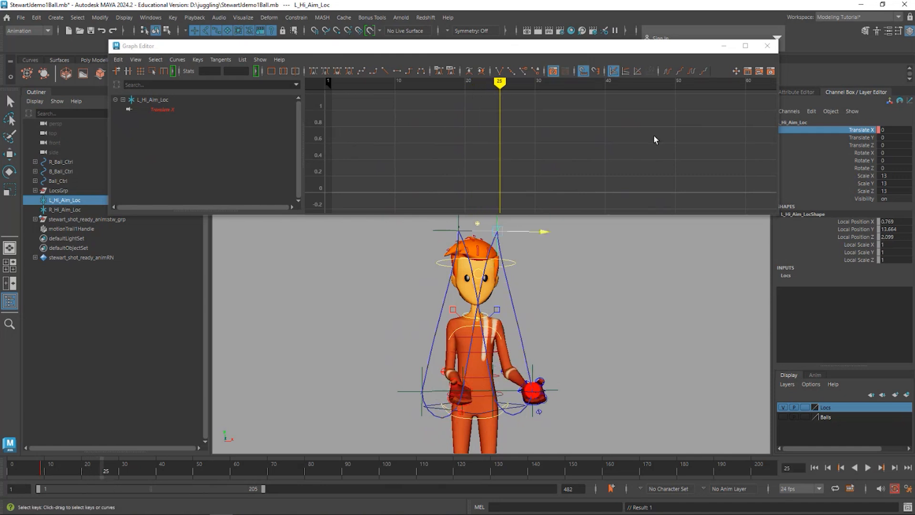
{"action": "left_click_drag", "start_coordinate": [544, 231], "coordinate": [557, 232]}
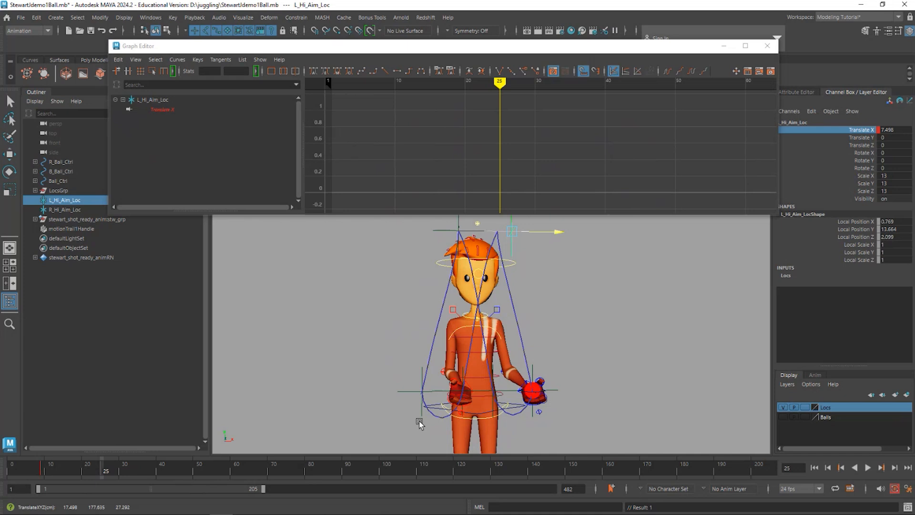
{"action": "left_click_drag", "start_coordinate": [60, 467], "coordinate": [88, 474]}
{"action": "key", "text": "w"}
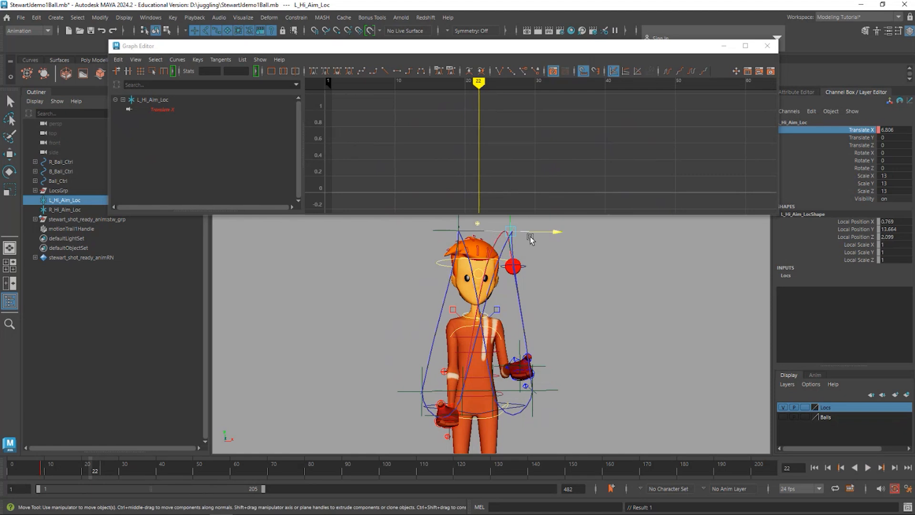
{"action": "left_click", "coordinate": [101, 469]}
{"action": "left_click_drag", "start_coordinate": [554, 228], "coordinate": [557, 230]}
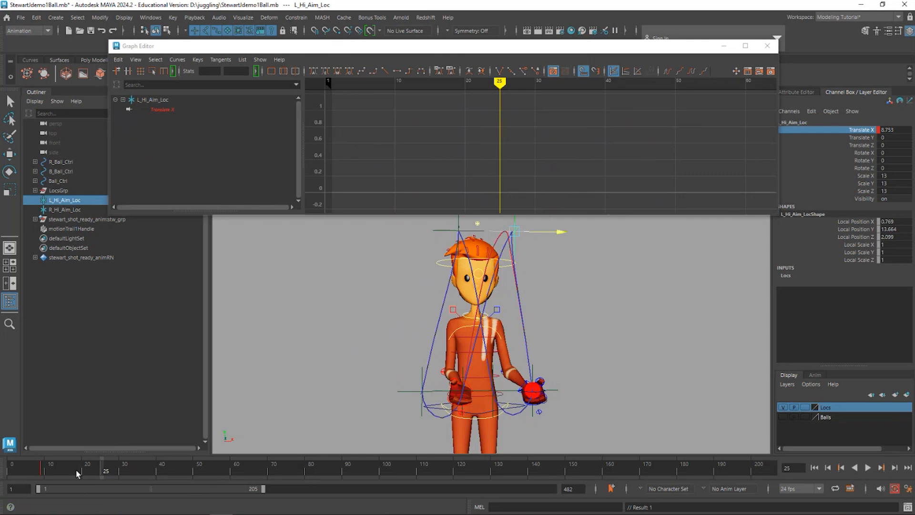
{"action": "left_click_drag", "start_coordinate": [79, 472], "coordinate": [102, 474]}
{"action": "left_click_drag", "start_coordinate": [101, 474], "coordinate": [102, 474]}
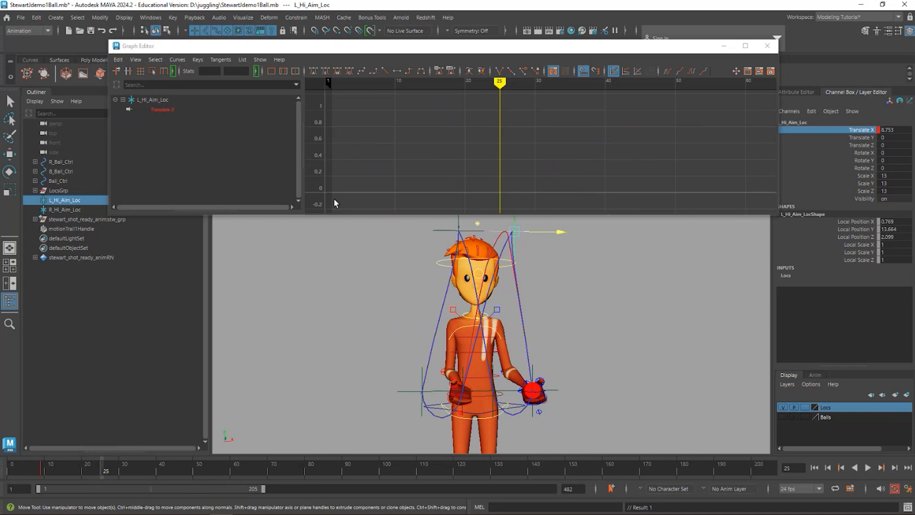
- On the L_Hi_Aim_Loc Translate X curve, pull the frame 25 key's incoming handle down steeply and keep the frame 9 key flat
{"action": "left_click", "coordinate": [189, 109]}
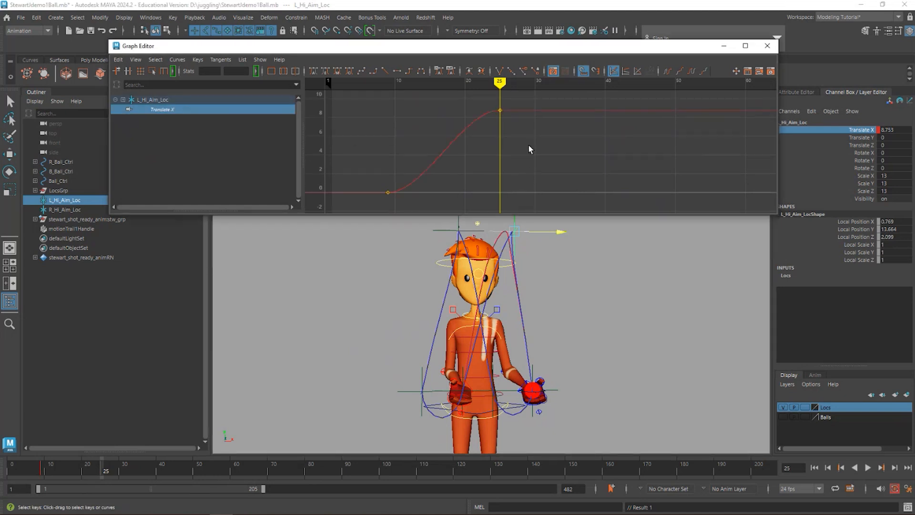
{"action": "left_click_drag", "start_coordinate": [528, 145], "coordinate": [470, 102]}
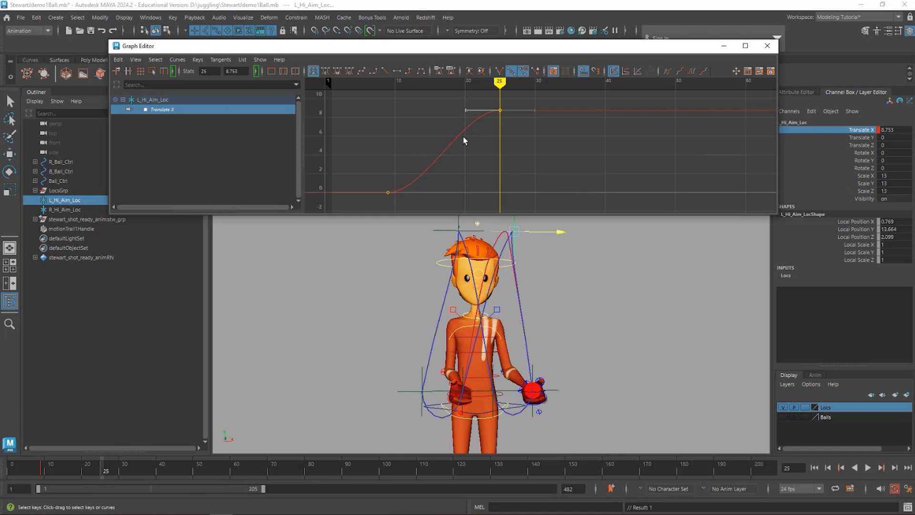
{"action": "middle_click_drag", "start_coordinate": [463, 136], "coordinate": [477, 171]}
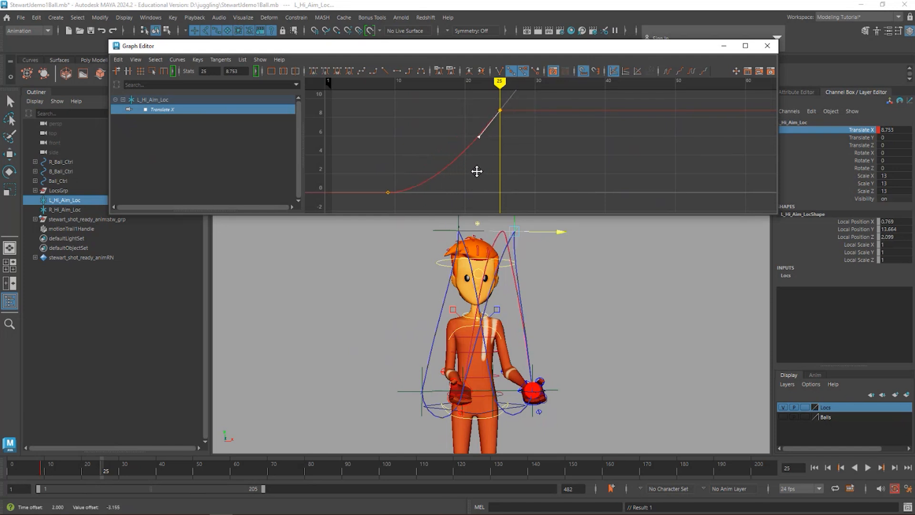
{"action": "left_click_drag", "start_coordinate": [370, 198], "coordinate": [428, 192]}
{"action": "mouse_move", "coordinate": [435, 185]}
{"action": "middle_mouse_down"}
{"action": "mouse_move", "coordinate": [439, 168]}
{"action": "mouse_move", "coordinate": [439, 188]}
{"action": "middle_mouse_up"}
{"action": "left_click", "coordinate": [397, 70]}
{"action": "left_click_drag", "start_coordinate": [526, 108], "coordinate": [470, 147]}
{"action": "left_click", "coordinate": [475, 133]}
{"action": "middle_click_drag", "start_coordinate": [487, 146], "coordinate": [489, 153]}
- Play back the motion, raise the frame 25 Translate X key to about 10.18, and readjust its incoming handle
{"action": "key", "text": "alt+v"}
{"action": "mouse_move", "coordinate": [496, 83]}
{"action": "left_mouse_down"}
{"action": "mouse_move", "coordinate": [439, 84]}
{"action": "mouse_move", "coordinate": [381, 153]}
{"action": "mouse_move", "coordinate": [394, 153]}
{"action": "mouse_move", "coordinate": [422, 109]}
{"action": "mouse_move", "coordinate": [499, 91]}
{"action": "left_mouse_up"}
{"action": "middle_click_drag", "start_coordinate": [520, 144], "coordinate": [521, 128], "text": "shift"}
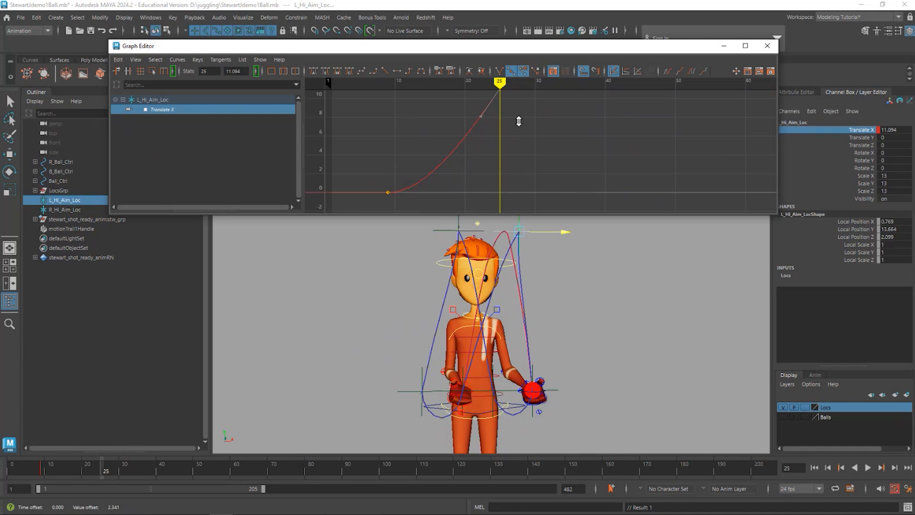
{"action": "middle_click_drag", "start_coordinate": [519, 121], "coordinate": [519, 130]}
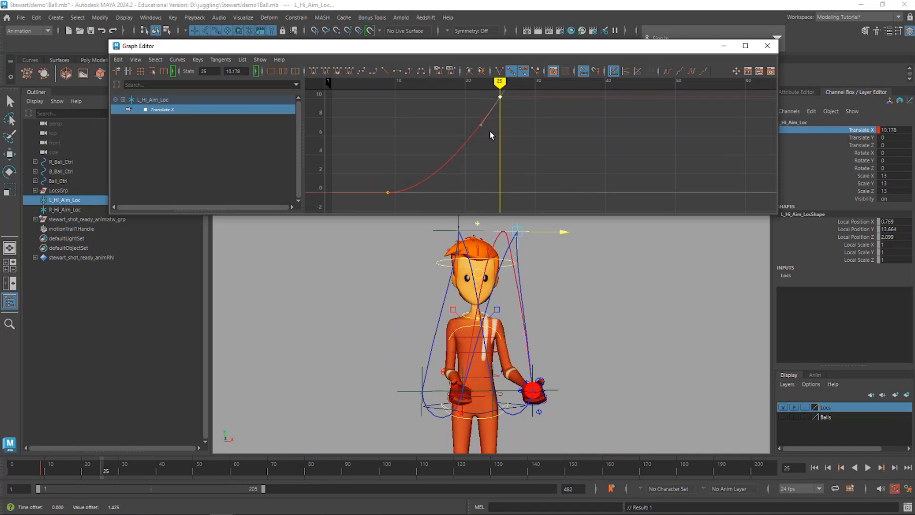
{"action": "left_click_drag", "start_coordinate": [467, 112], "coordinate": [468, 113]}
{"action": "mouse_move", "coordinate": [479, 130]}
{"action": "middle_mouse_down"}
{"action": "mouse_move", "coordinate": [459, 130]}
{"action": "mouse_move", "coordinate": [470, 136]}
{"action": "middle_mouse_up"}
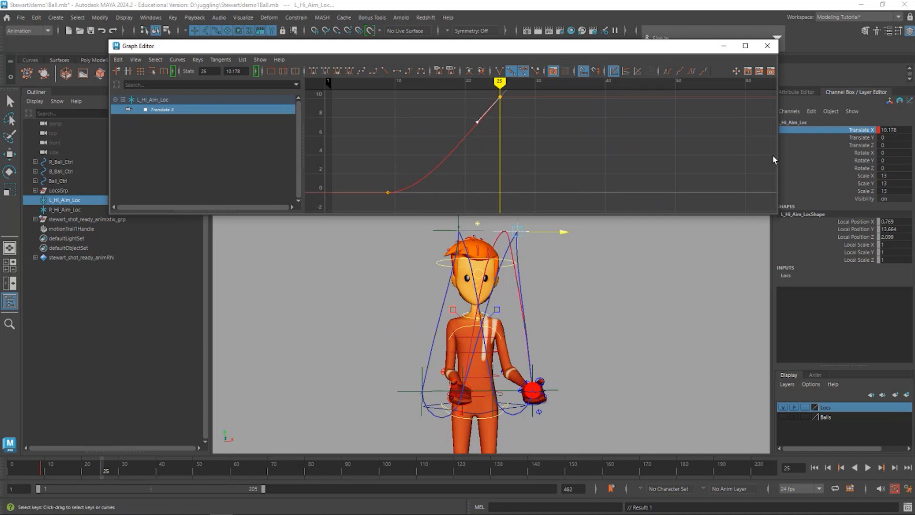
- Set the Translate X of L_Hi_Aim_Loc to 10 at frame 25 and play back the result
{"action": "left_click", "coordinate": [891, 130]}
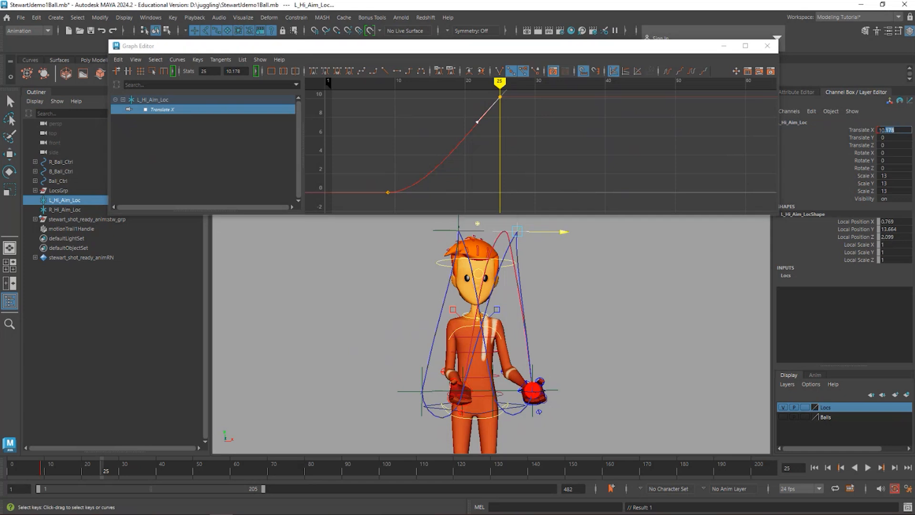
{"action": "type", "text": "10"}
{"action": "key", "text": "Return"}
{"action": "left_click", "coordinate": [500, 82]}
{"action": "key", "text": "alt+v"}
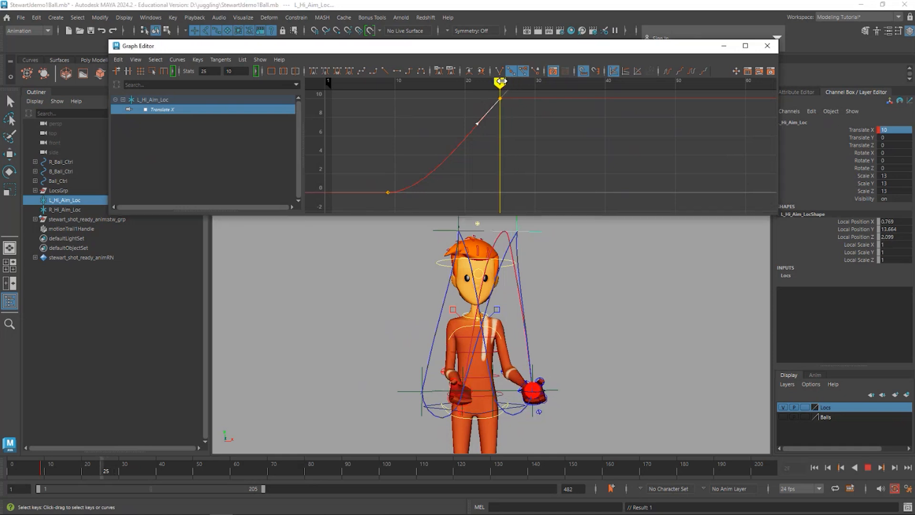
{"action": "left_click_drag", "start_coordinate": [502, 81], "coordinate": [502, 82]}
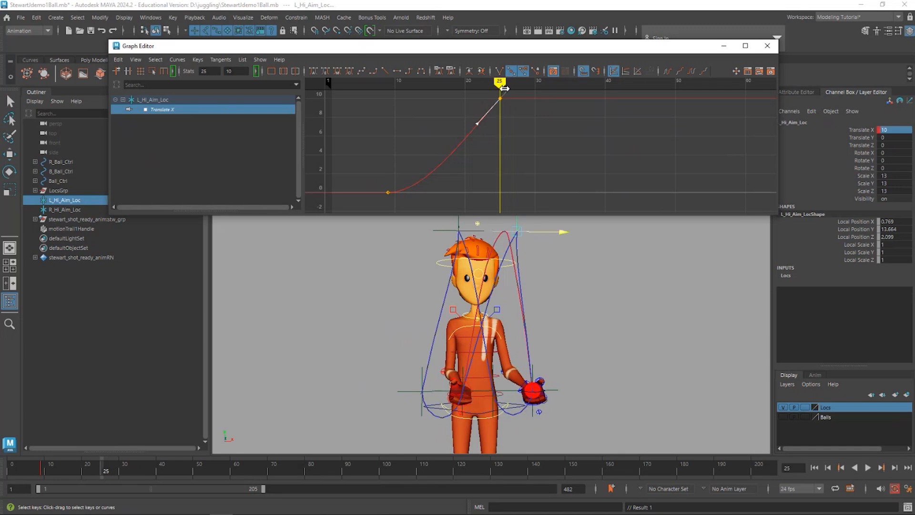
- Set the Translate X of L_Hi_Aim_Loc to 0 at frame 27, while the ball is in the hand, and return to frame 25
{"action": "key", "text": "w"}
{"action": "left_click_drag", "start_coordinate": [500, 84], "coordinate": [537, 95]}
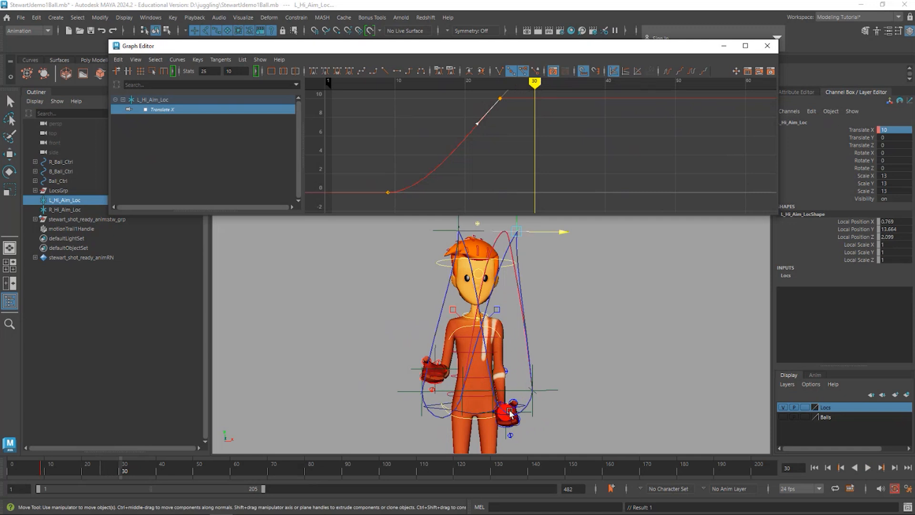
{"action": "mouse_move", "coordinate": [542, 90]}
{"action": "left_mouse_down"}
{"action": "mouse_move", "coordinate": [500, 84]}
{"action": "mouse_move", "coordinate": [515, 84]}
{"action": "left_mouse_up"}
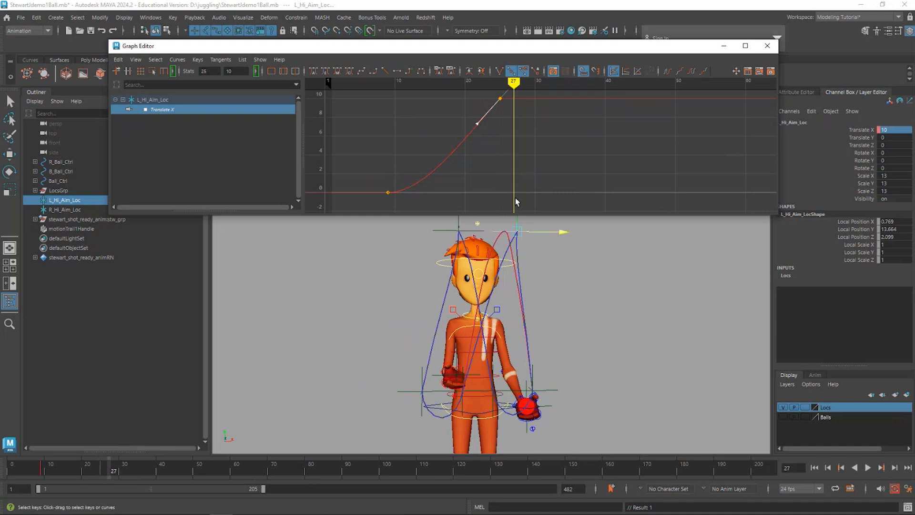
{"action": "left_click", "coordinate": [893, 130]}
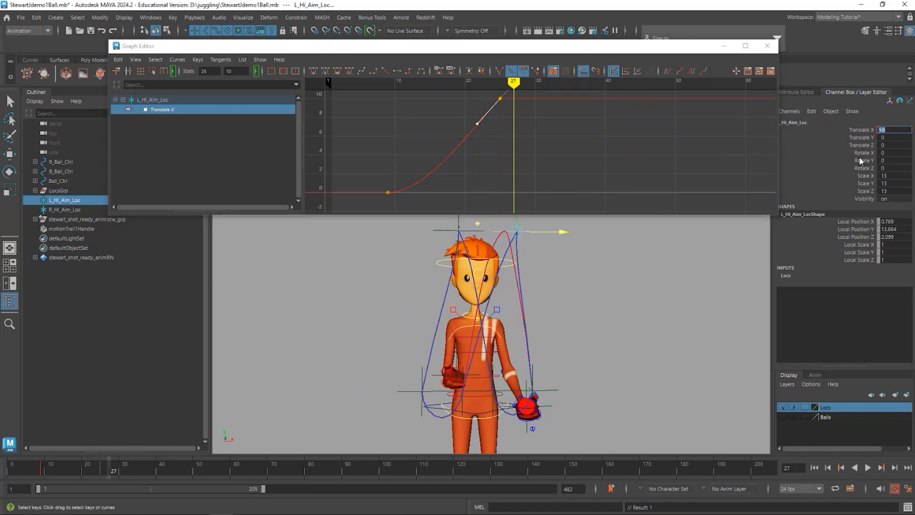
{"action": "key", "text": "Return"}
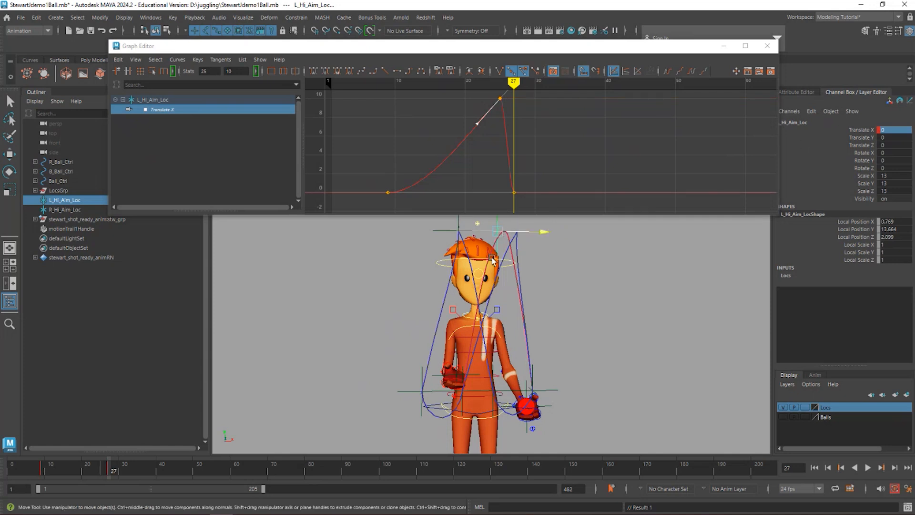
{"action": "left_click_drag", "start_coordinate": [110, 473], "coordinate": [102, 495]}
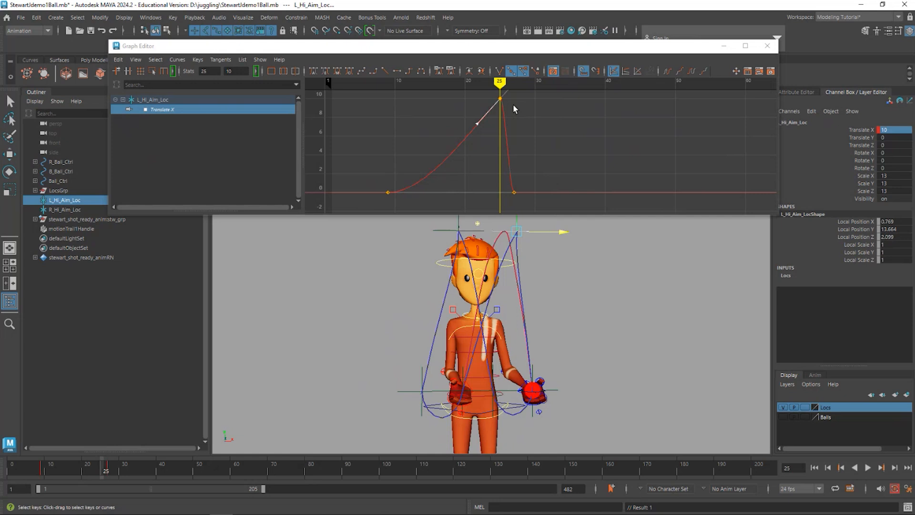
- Shift the L_Hi_Aim_Loc Translate X peak key to frame 24 at value 10 and its following zero key to frame 25
{"action": "left_click_drag", "start_coordinate": [513, 106], "coordinate": [487, 97]}
{"action": "middle_click_drag", "start_coordinate": [520, 111], "coordinate": [512, 106]}
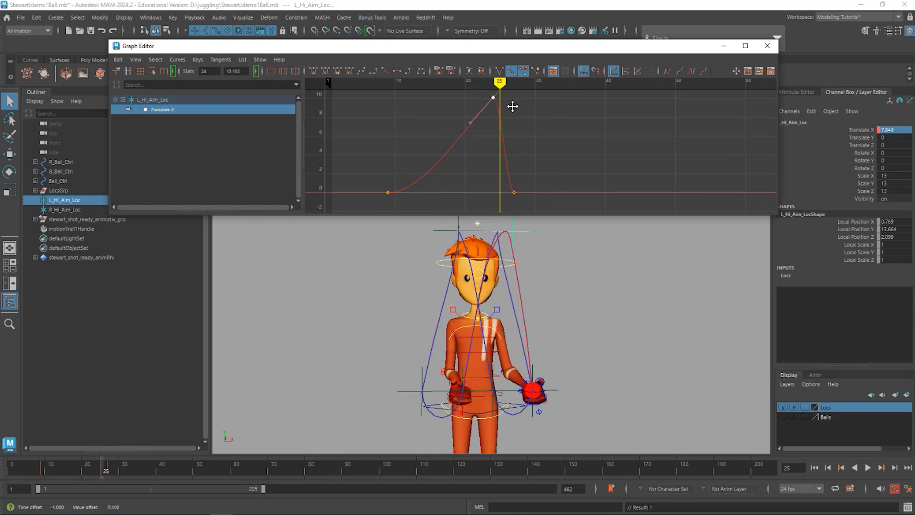
{"action": "key", "text": "ctrl+z"}
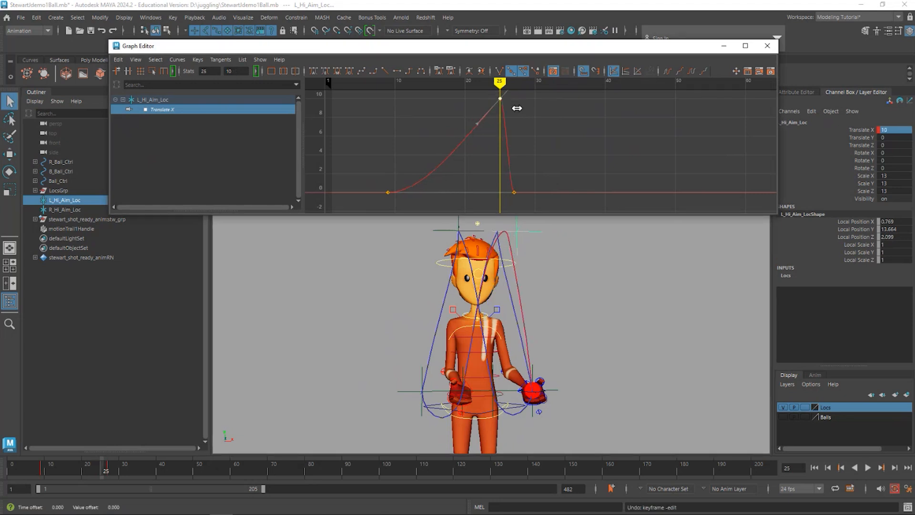
{"action": "left_click", "coordinate": [513, 190]}
{"action": "middle_click_drag", "start_coordinate": [533, 194], "coordinate": [518, 198]}
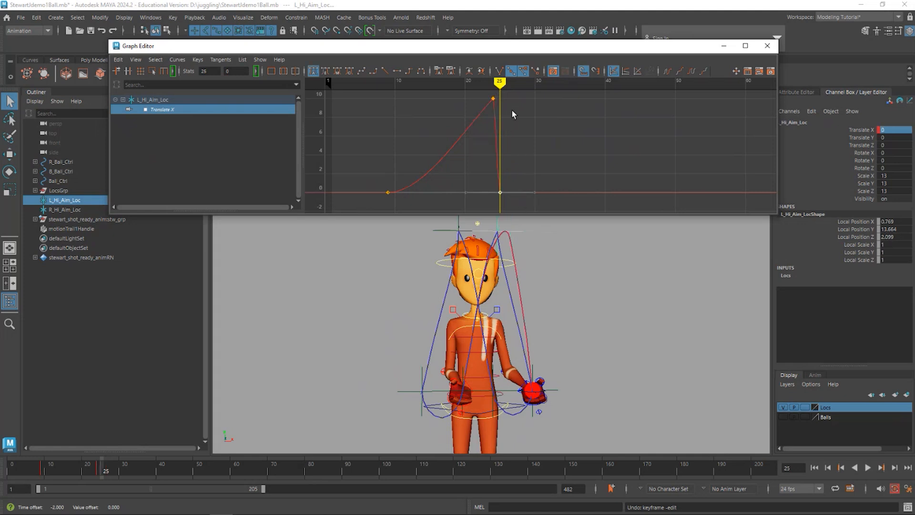
- Review the motion up to frame 33 and copy all three Translate X keys of L_Hi_Aim_Loc
{"action": "mouse_move", "coordinate": [500, 83]}
{"action": "left_mouse_down"}
{"action": "mouse_move", "coordinate": [416, 83]}
{"action": "mouse_move", "coordinate": [453, 85]}
{"action": "mouse_move", "coordinate": [519, 135]}
{"action": "mouse_move", "coordinate": [559, 148]}
{"action": "left_mouse_up"}
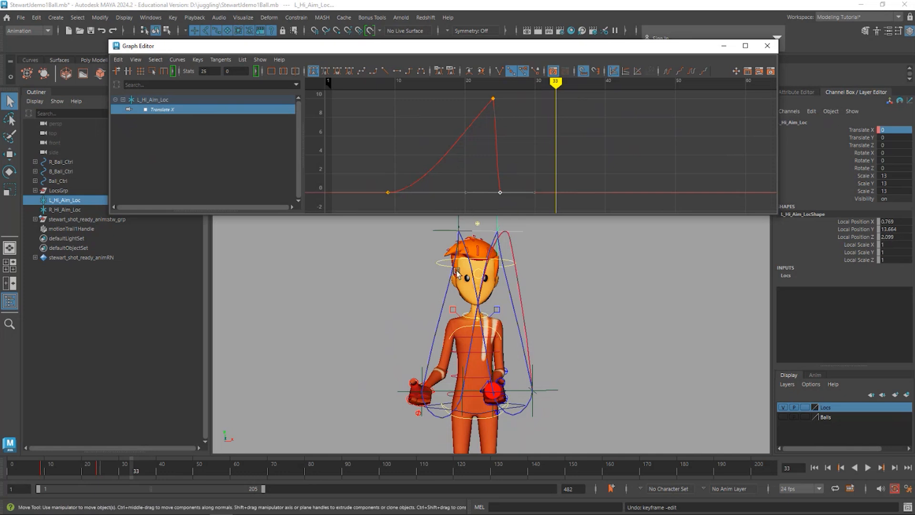
{"action": "left_click_drag", "start_coordinate": [357, 204], "coordinate": [518, 87]}
{"action": "left_click", "coordinate": [118, 60]}
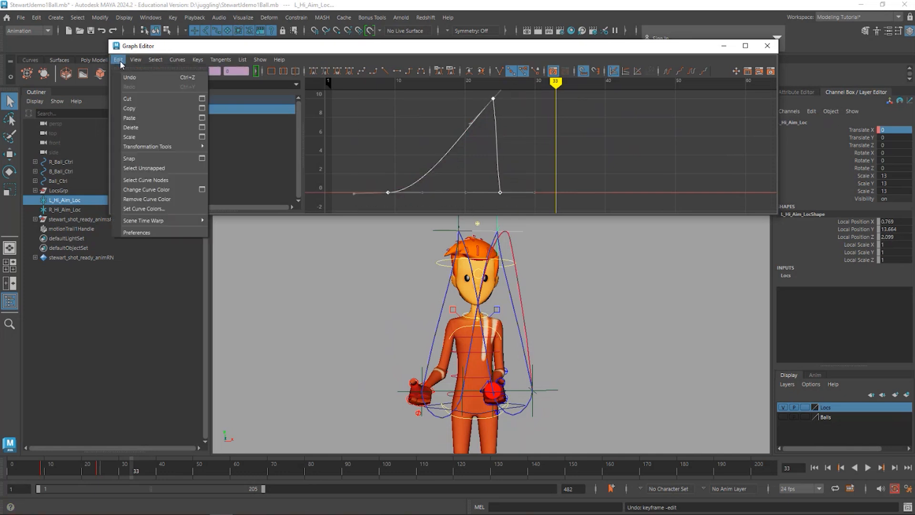
{"action": "left_click", "coordinate": [136, 108]}
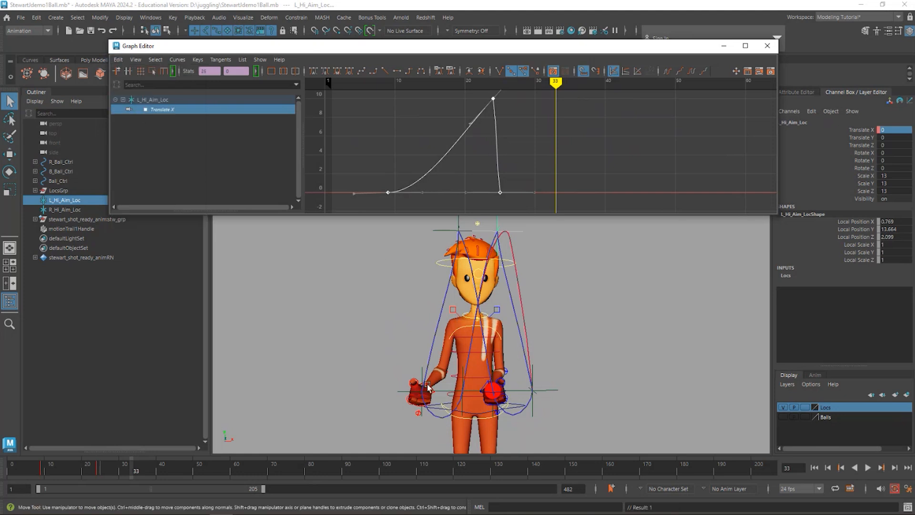
- Select R_Hi_Aim_Loc, play from the start to frame 17, and key only its Translate X at 0 there
{"action": "left_click", "coordinate": [436, 231]}
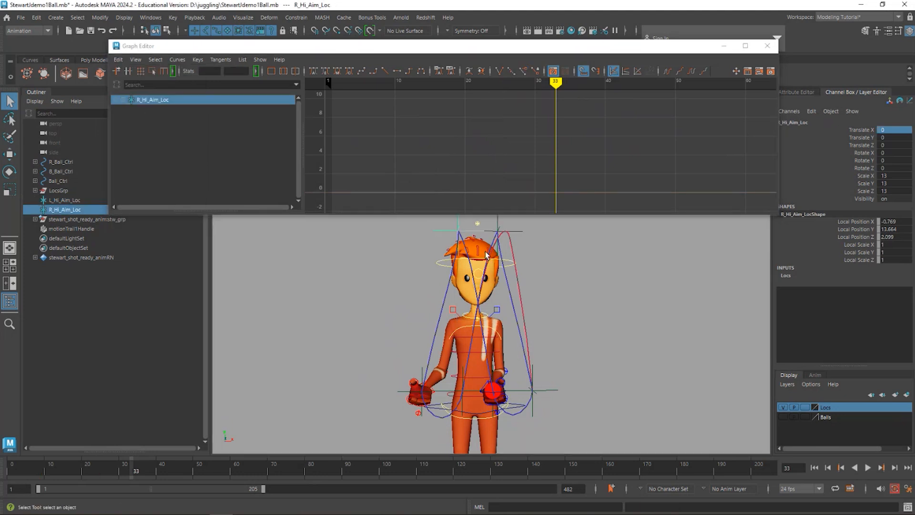
{"action": "left_click", "coordinate": [12, 466]}
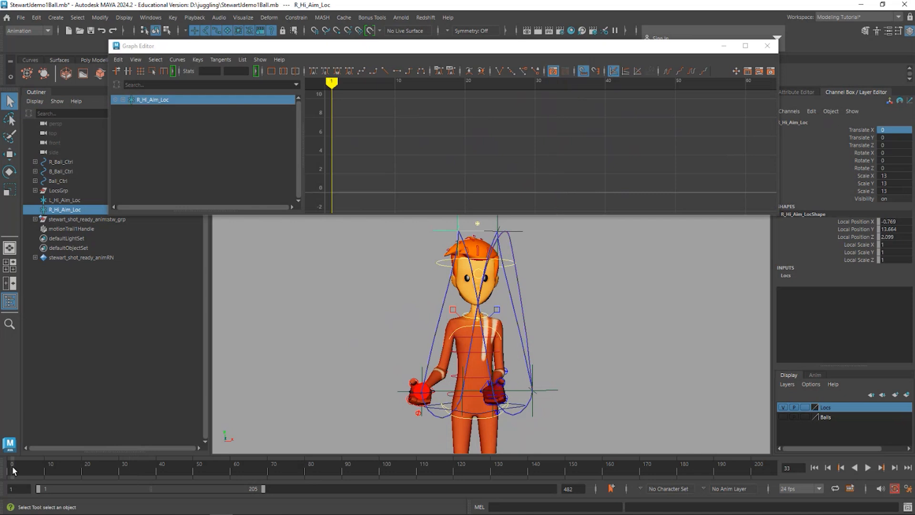
{"action": "key", "text": "alt+v"}
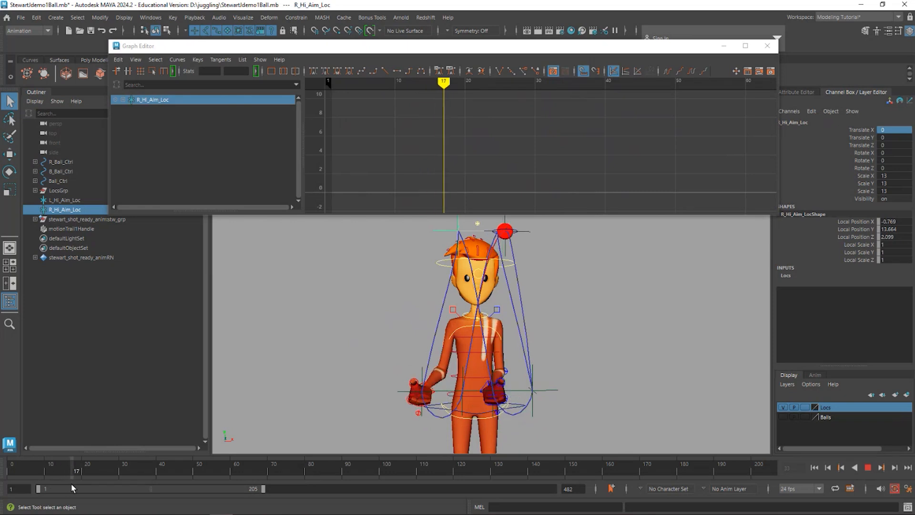
{"action": "key", "text": "alt+v"}
{"action": "left_click", "coordinate": [861, 130]}
{"action": "right_click", "coordinate": [861, 129]}
{"action": "left_click", "coordinate": [854, 149]}
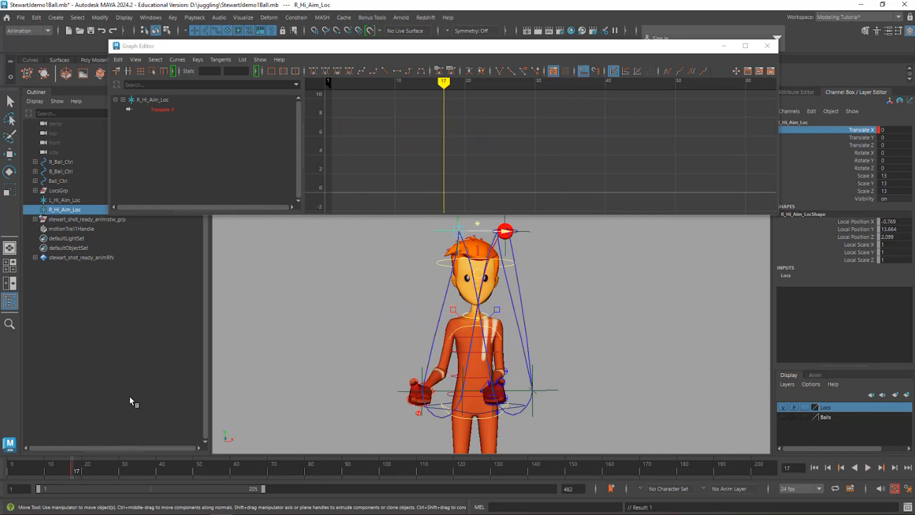
- Paste the copied keys onto the R_Hi_Aim_Loc Translate X curve at frame 17
{"action": "key", "text": "a"}
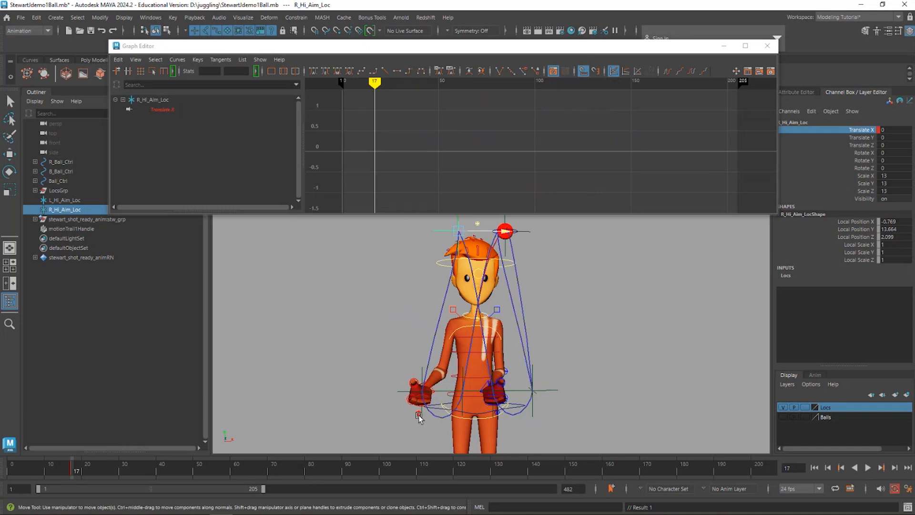
{"action": "left_click", "coordinate": [857, 132]}
{"action": "left_click_drag", "start_coordinate": [386, 125], "coordinate": [365, 182]}
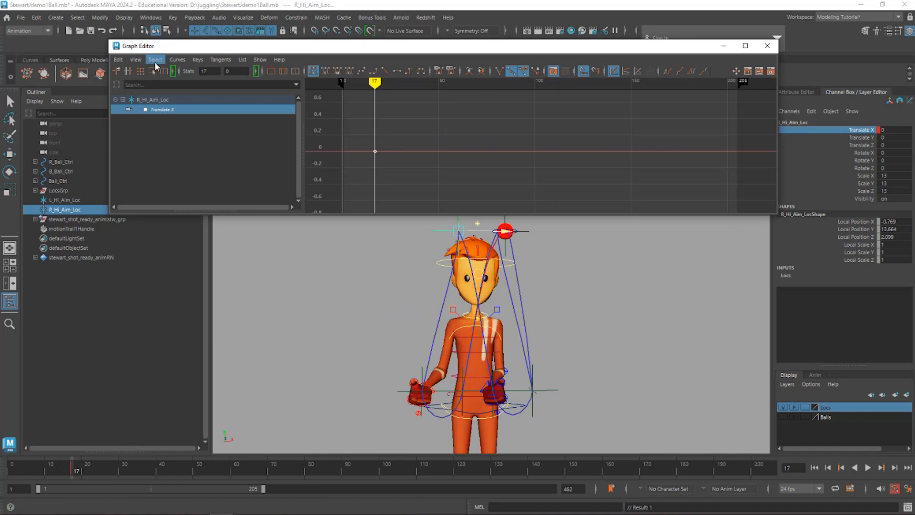
{"action": "left_click", "coordinate": [122, 58]}
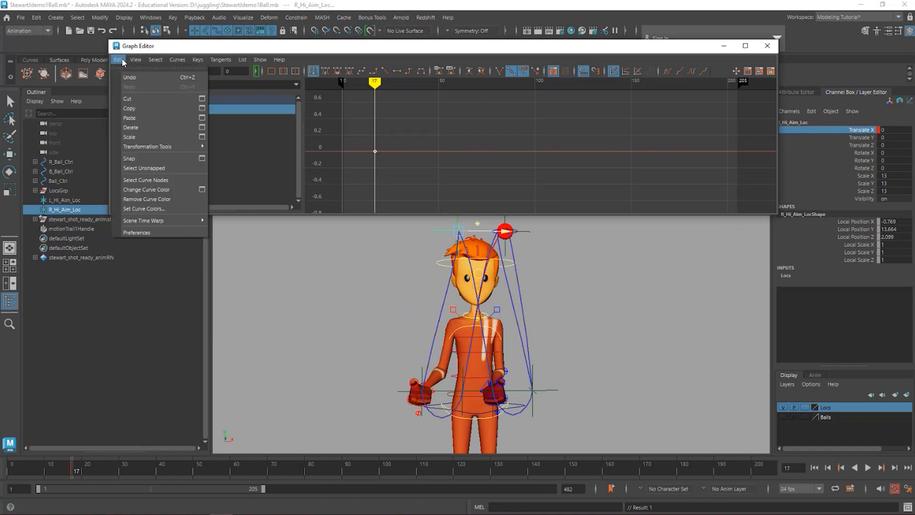
{"action": "left_click", "coordinate": [133, 120]}
{"action": "key", "text": "f"}
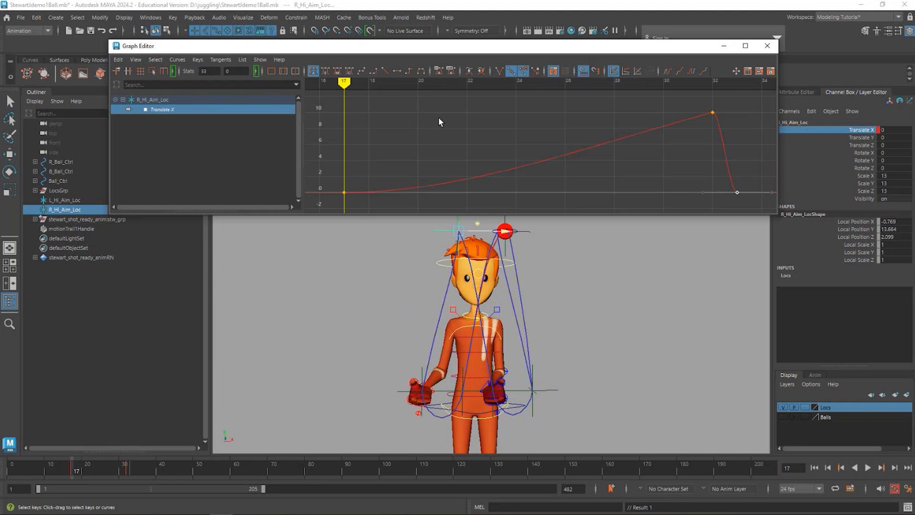
- Invert all pasted R_Hi_Aim_Loc Translate X values by multiplying them by -1
{"action": "right_click_drag", "start_coordinate": [617, 146], "coordinate": [599, 158], "text": "alt"}
{"action": "left_click_drag", "start_coordinate": [582, 130], "coordinate": [603, 161]}
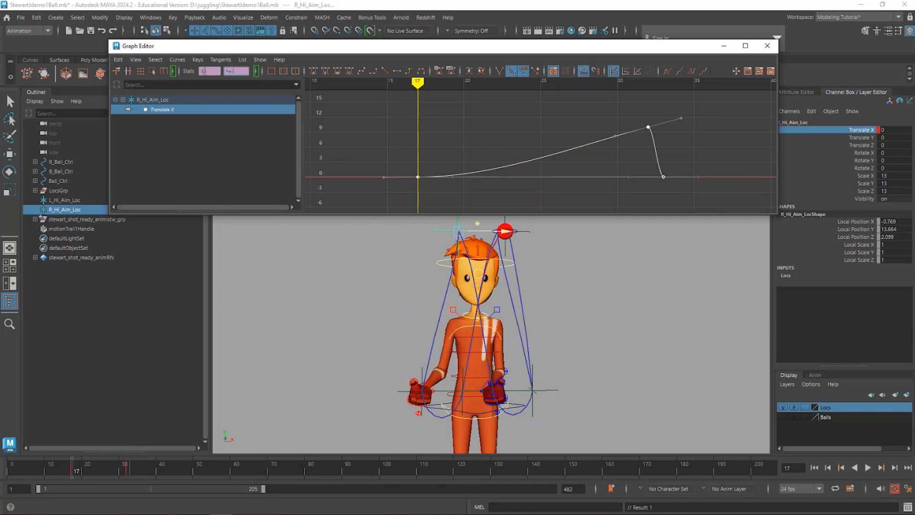
{"action": "type", "text": "3"}
{"action": "key", "text": "Return"}
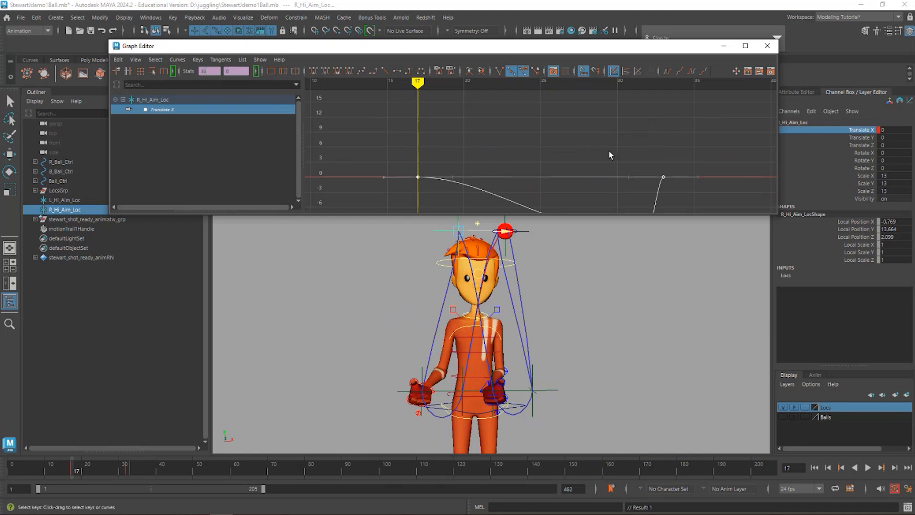
- Angle the incoming handle of the frame 32 key above the curve so Translate X descends steadily into -10
{"action": "right_click_drag", "start_coordinate": [609, 151], "coordinate": [581, 152], "text": "alt"}
{"action": "left_click_drag", "start_coordinate": [533, 196], "coordinate": [549, 174]}
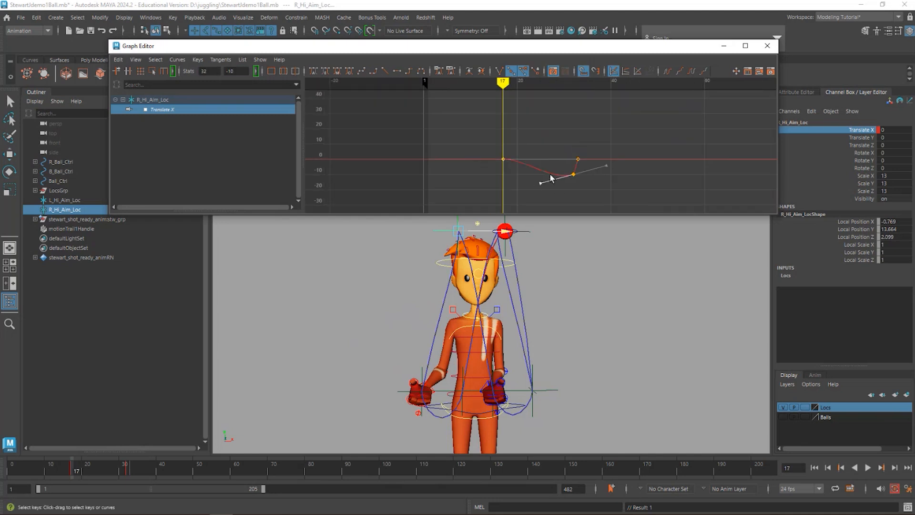
{"action": "middle_click_drag", "start_coordinate": [543, 183], "coordinate": [549, 162]}
{"action": "key", "text": "a"}
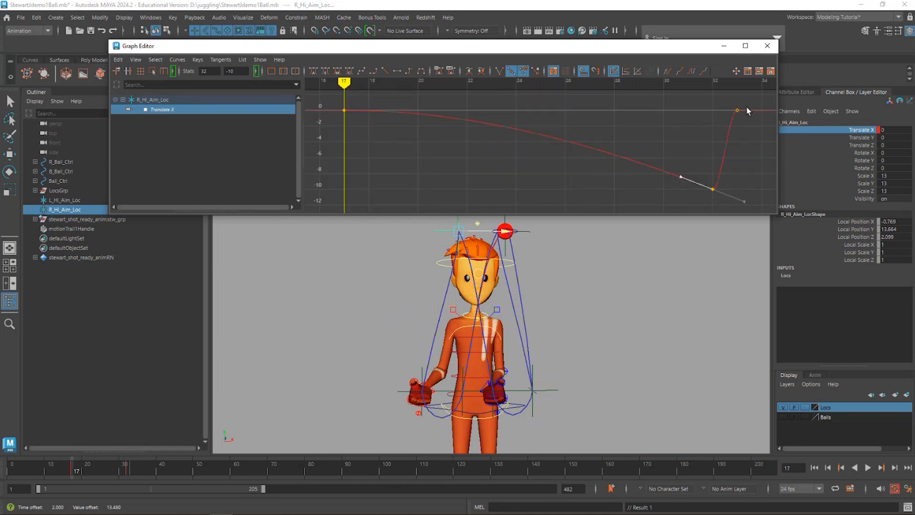
- Break the tangents at frames 32 and 33 and align the handles between them into a straight, steep return to 0
{"action": "left_click_drag", "start_coordinate": [746, 107], "coordinate": [722, 133]}
{"action": "left_click", "coordinate": [499, 70]}
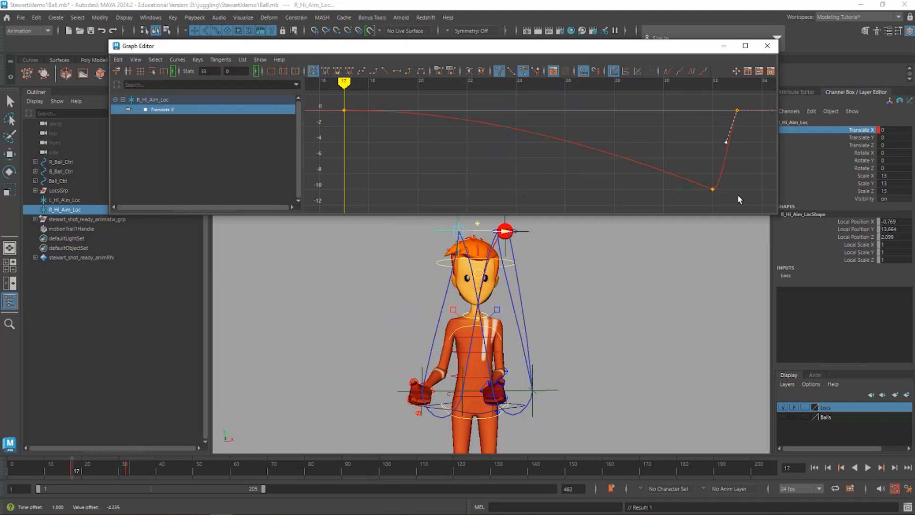
{"action": "left_click_drag", "start_coordinate": [738, 197], "coordinate": [677, 167]}
{"action": "left_click_drag", "start_coordinate": [749, 202], "coordinate": [729, 147]}
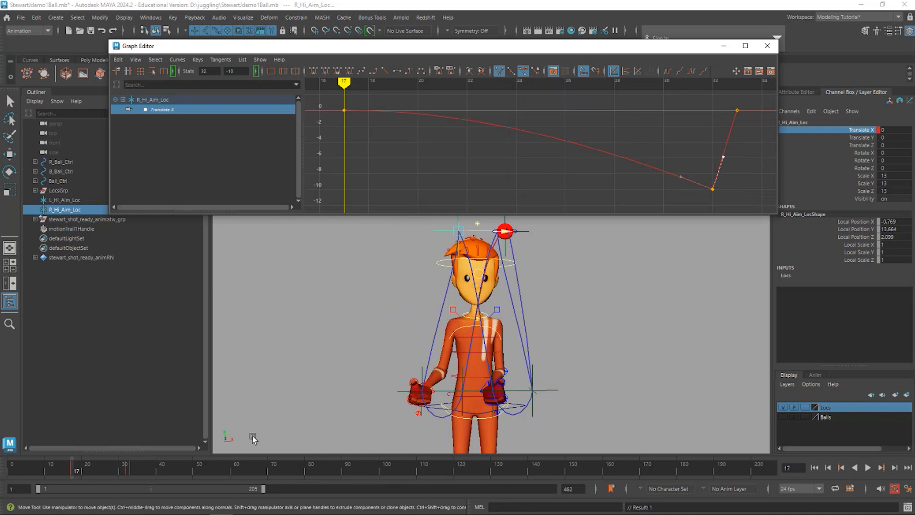
- Copy the three R_Hi_Aim_Loc Translate X keys, paste them at frame 33, and play back the result
{"action": "mouse_move", "coordinate": [76, 473]}
{"action": "left_mouse_down"}
{"action": "mouse_move", "coordinate": [88, 472]}
{"action": "mouse_move", "coordinate": [66, 469]}
{"action": "mouse_move", "coordinate": [176, 469]}
{"action": "left_mouse_up"}
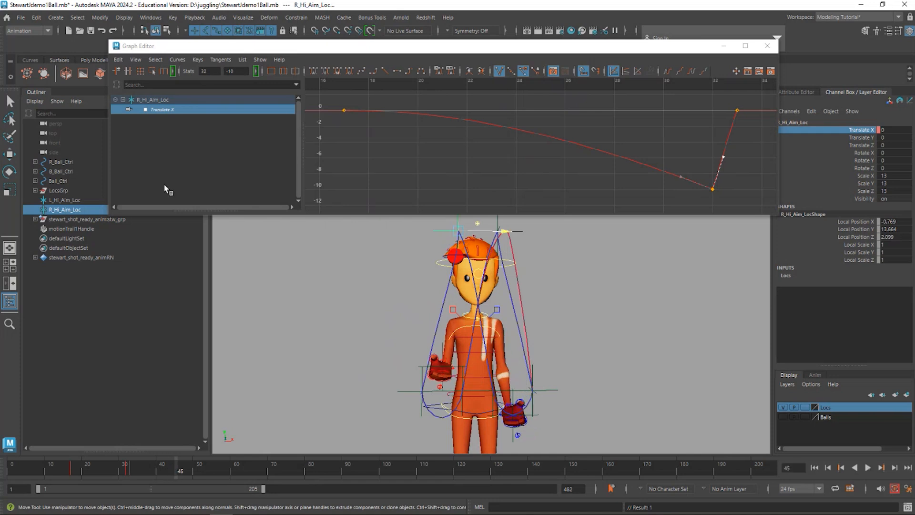
{"action": "mouse_move", "coordinate": [58, 466]}
{"action": "left_mouse_down"}
{"action": "mouse_move", "coordinate": [108, 469]}
{"action": "mouse_move", "coordinate": [16, 471]}
{"action": "mouse_move", "coordinate": [128, 483]}
{"action": "left_mouse_up"}
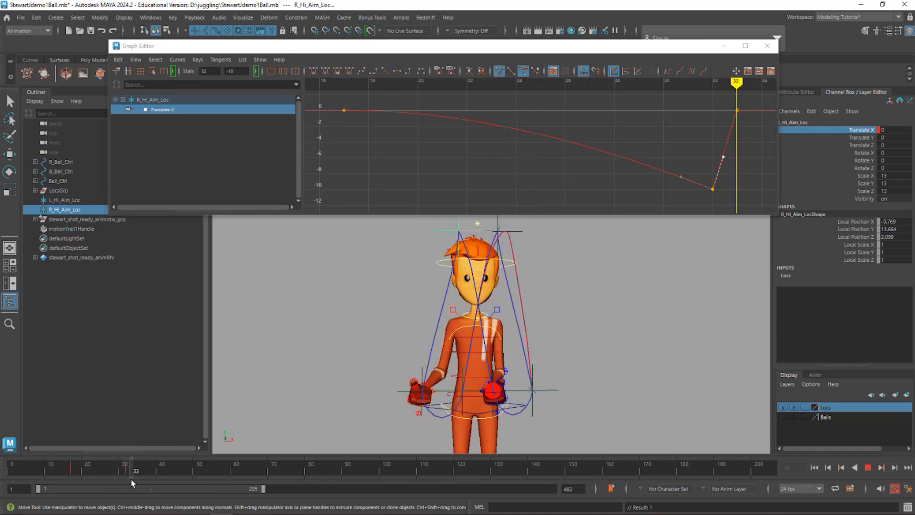
{"action": "left_click", "coordinate": [131, 479]}
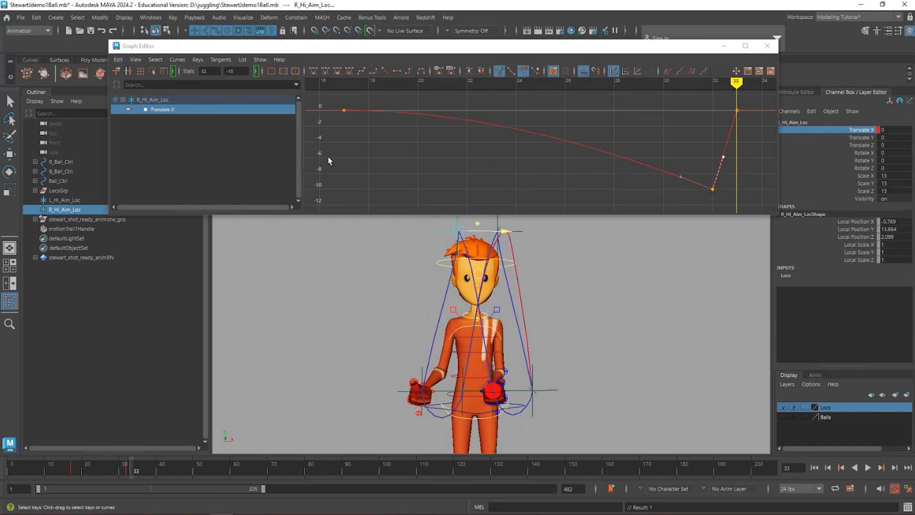
{"action": "left_click_drag", "start_coordinate": [525, 121], "coordinate": [545, 157]}
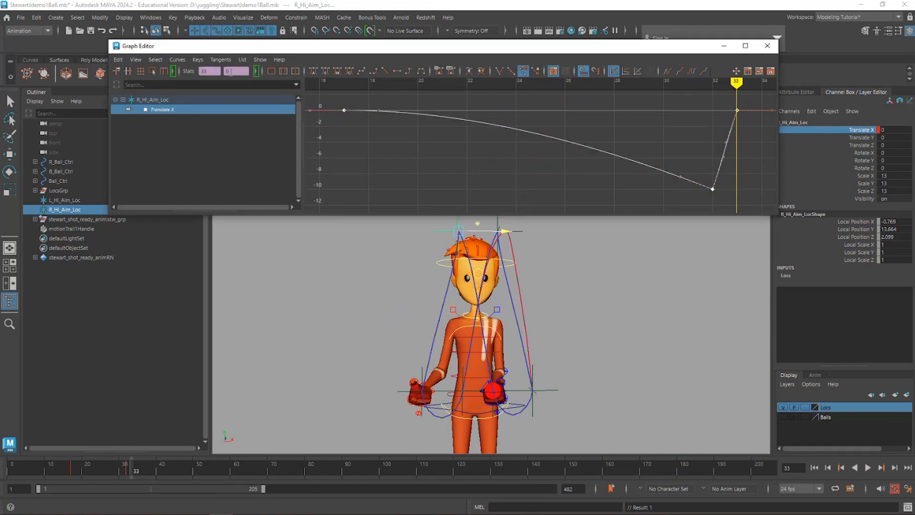
{"action": "left_click", "coordinate": [121, 60]}
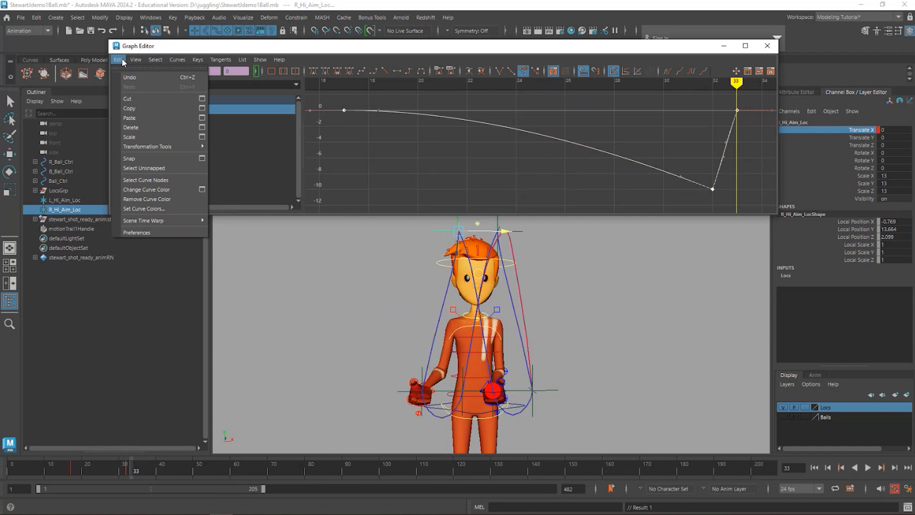
{"action": "left_click", "coordinate": [128, 108]}
{"action": "left_click", "coordinate": [766, 126]}
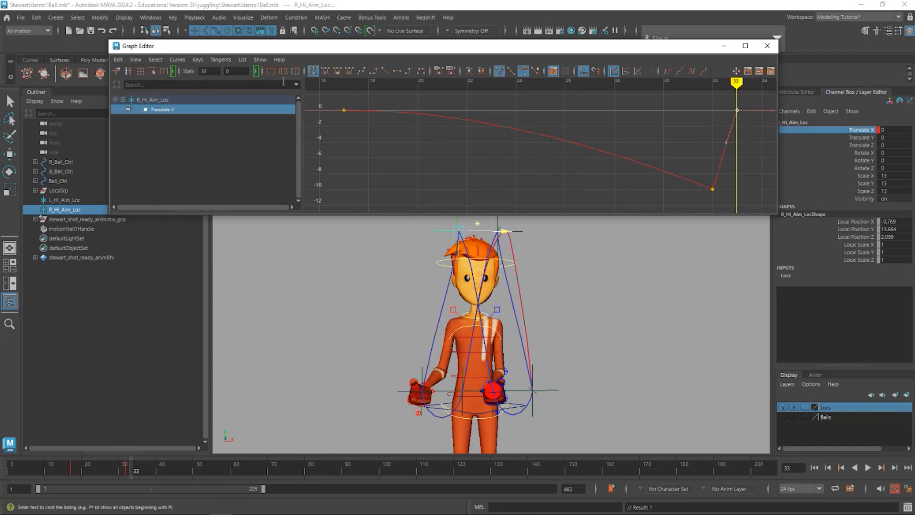
{"action": "left_click", "coordinate": [118, 60]}
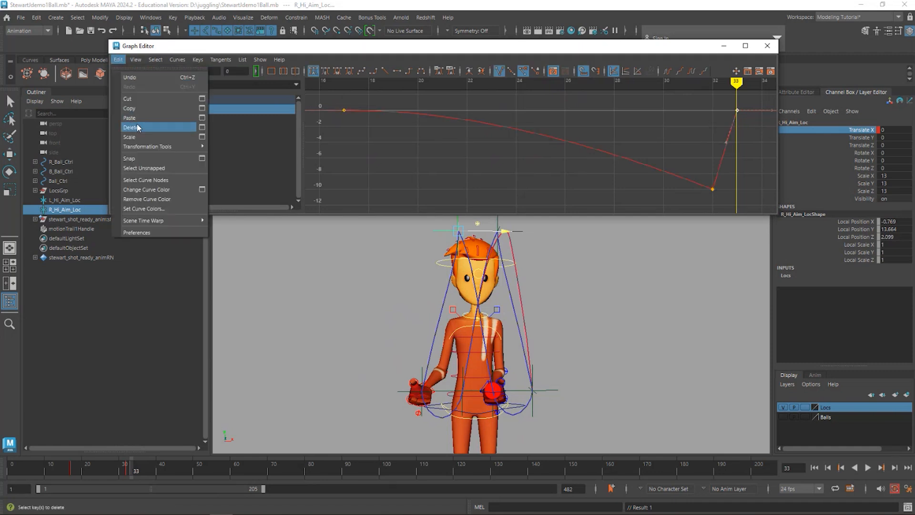
{"action": "left_click", "coordinate": [138, 122]}
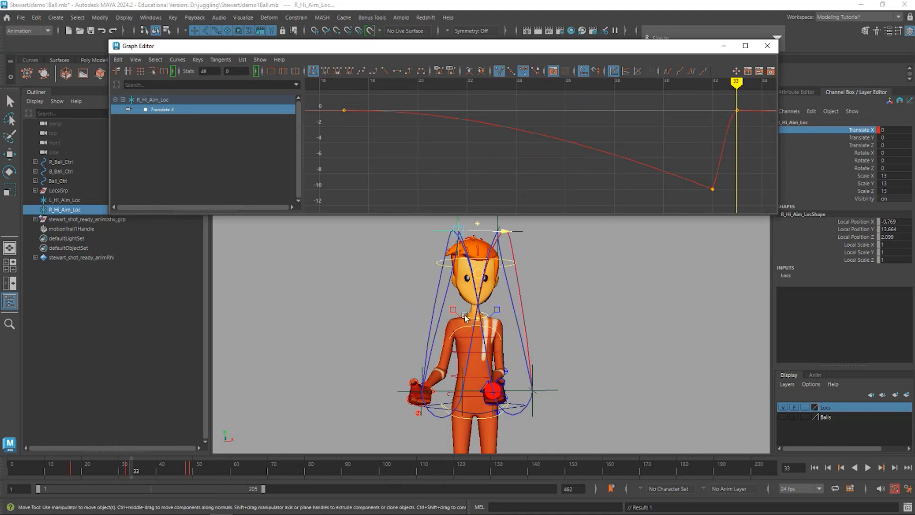
{"action": "left_click_drag", "start_coordinate": [133, 466], "coordinate": [288, 486]}
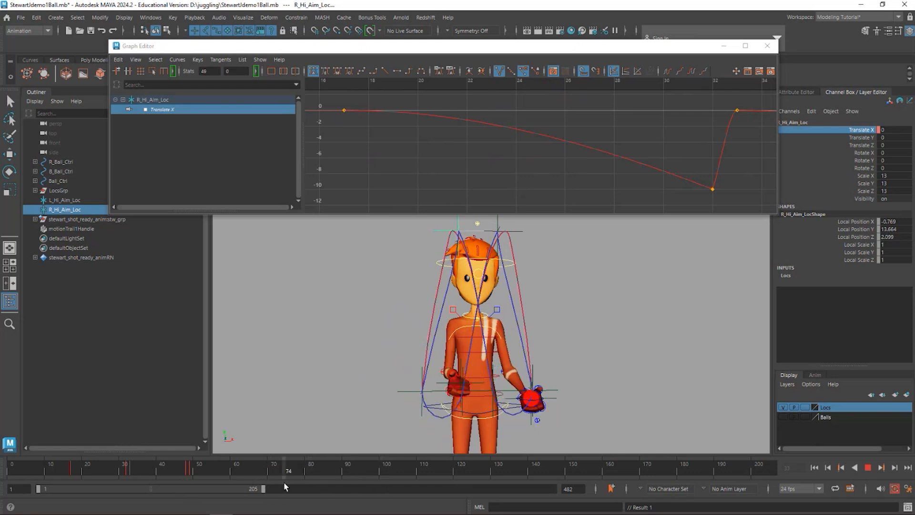
- Select L_Hi_Aim_Loc, scrub the ball's motion, and set the current time to frame 25, at its last Translate X key
{"action": "left_click", "coordinate": [519, 231]}
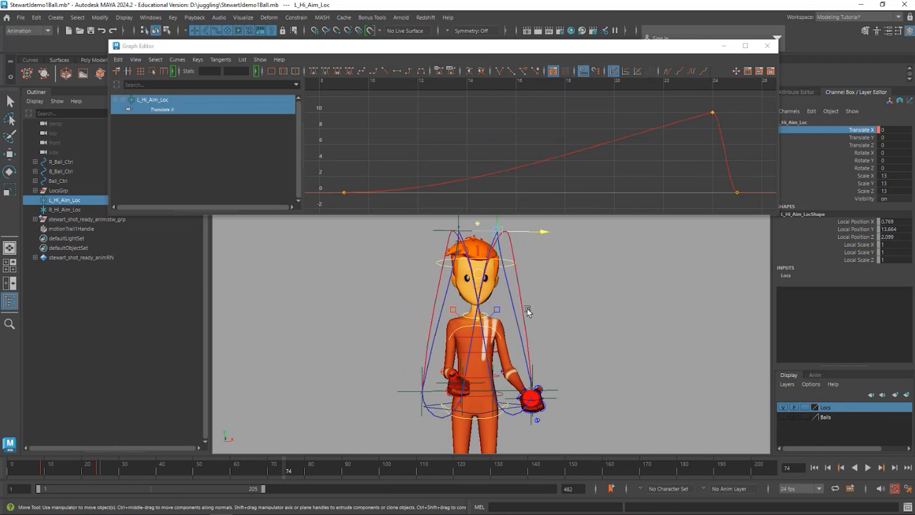
{"action": "left_click_drag", "start_coordinate": [48, 472], "coordinate": [246, 490]}
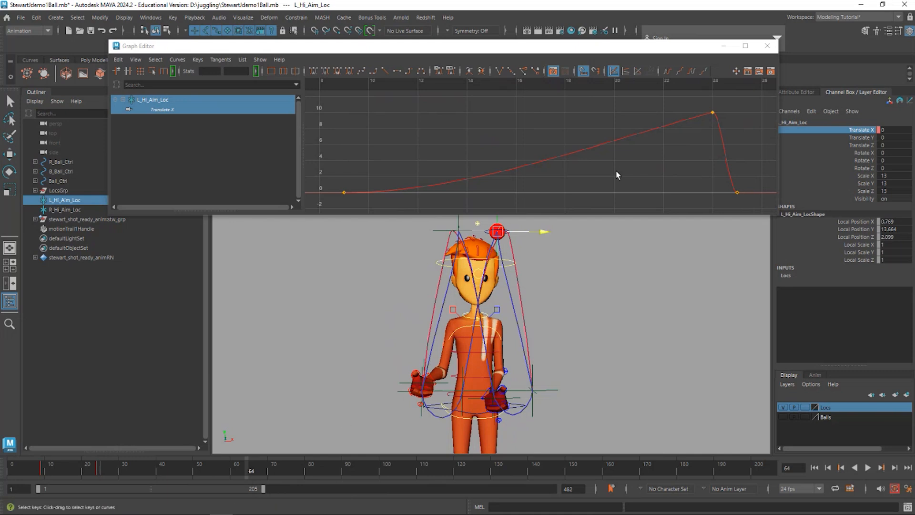
{"action": "right_click_drag", "start_coordinate": [628, 161], "coordinate": [613, 165], "text": "alt+shift"}
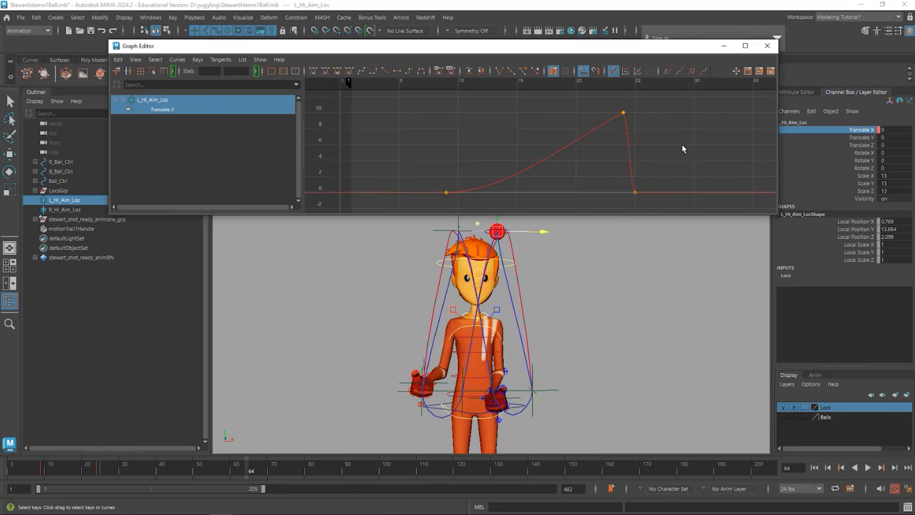
{"action": "right_click_drag", "start_coordinate": [678, 147], "coordinate": [678, 165], "text": "alt+shift"}
{"action": "middle_click_drag", "start_coordinate": [695, 159], "coordinate": [608, 157], "text": "alt"}
{"action": "right_click_drag", "start_coordinate": [684, 169], "coordinate": [657, 166], "text": "alt+shift"}
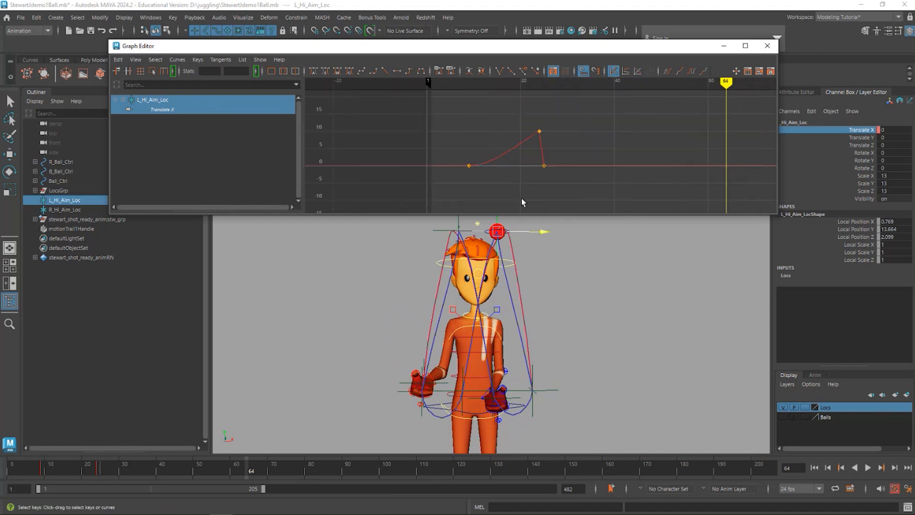
{"action": "left_click_drag", "start_coordinate": [558, 84], "coordinate": [544, 85]}
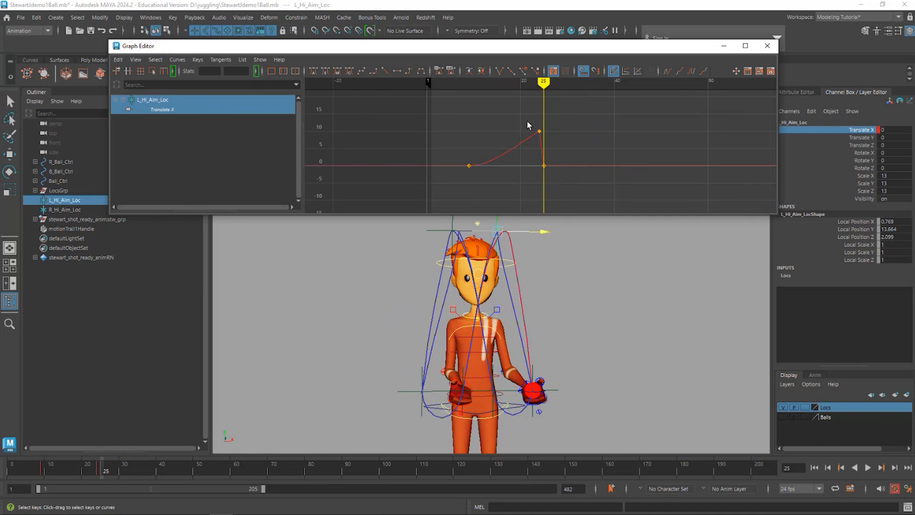
- Copy the three L_Hi_Aim_Loc Translate X keys
{"action": "mouse_move", "coordinate": [544, 82]}
{"action": "left_mouse_down"}
{"action": "mouse_move", "coordinate": [468, 84]}
{"action": "mouse_move", "coordinate": [544, 95]}
{"action": "left_mouse_up"}
{"action": "left_click_drag", "start_coordinate": [551, 107], "coordinate": [435, 196]}
{"action": "right_click", "coordinate": [492, 144]}
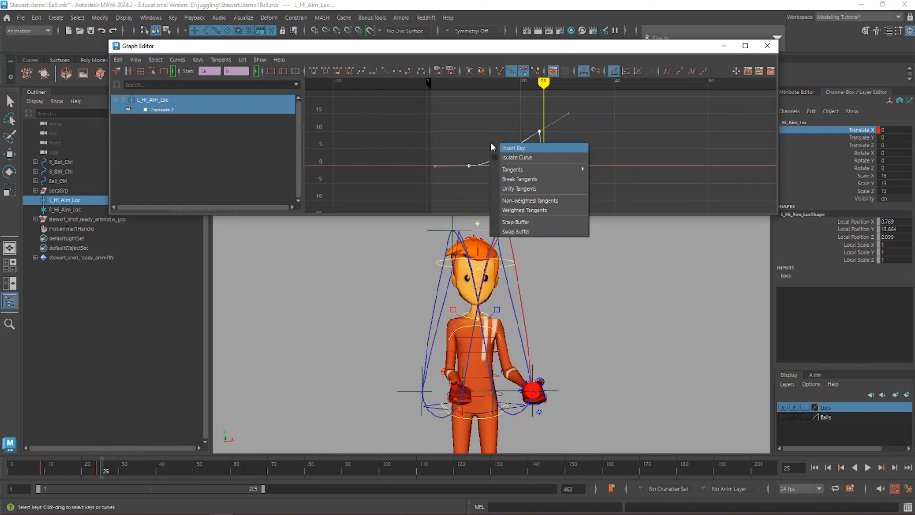
{"action": "left_click", "coordinate": [507, 149]}
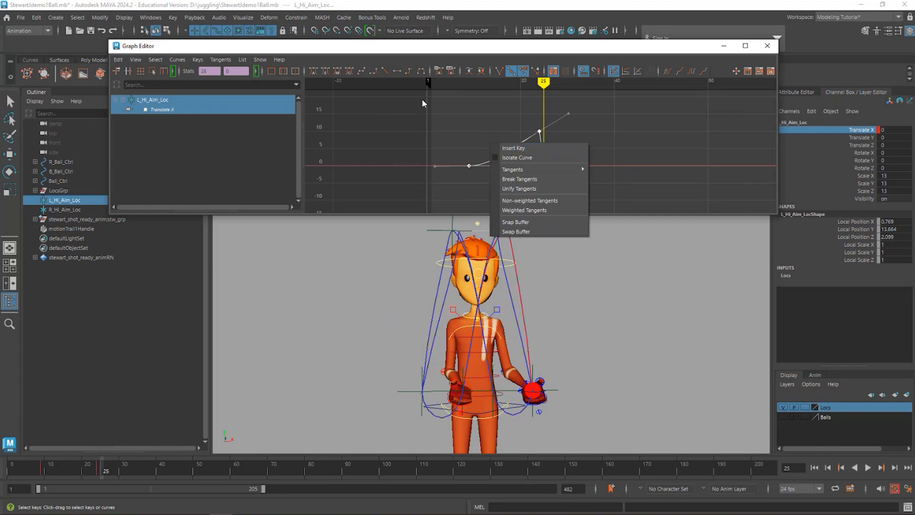
{"action": "left_click", "coordinate": [118, 60]}
{"action": "left_click", "coordinate": [129, 108]}
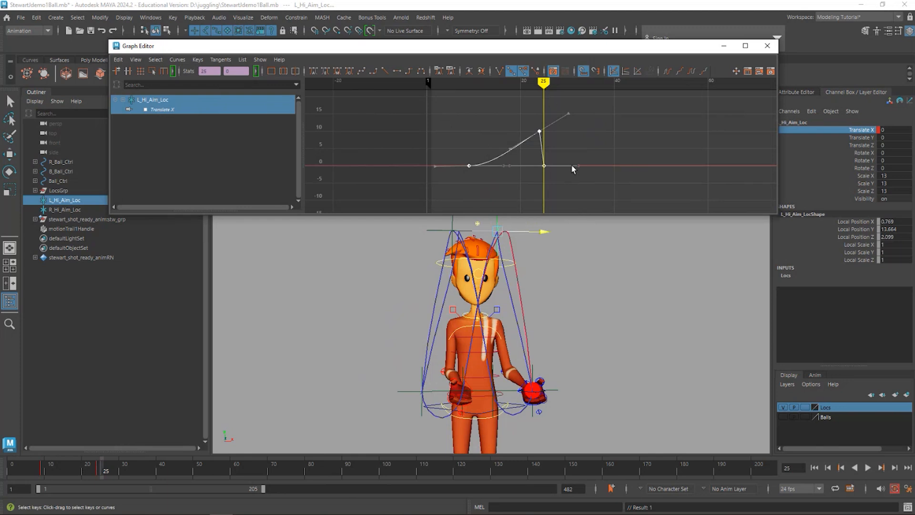
- Paste the copied L_Hi_Aim_Loc keys at frame 25, starting from the curve's last key
{"action": "middle_click_drag", "start_coordinate": [573, 170], "coordinate": [544, 166]}
{"action": "key", "text": "ctrl+z"}
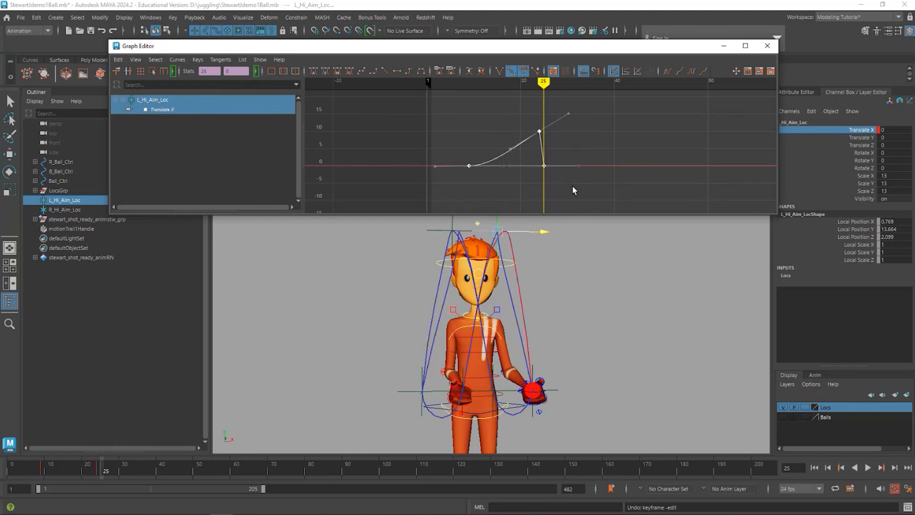
{"action": "left_click", "coordinate": [528, 159]}
{"action": "left_click", "coordinate": [118, 59]}
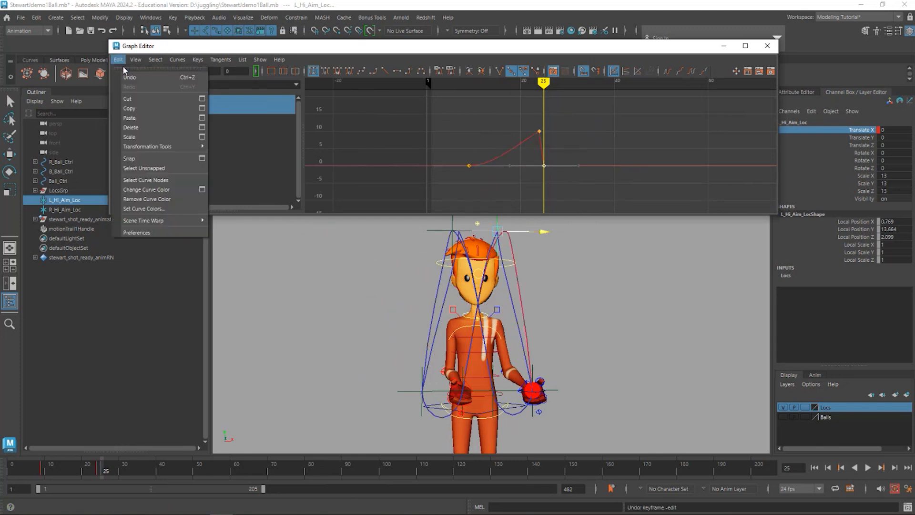
{"action": "left_click", "coordinate": [135, 118]}
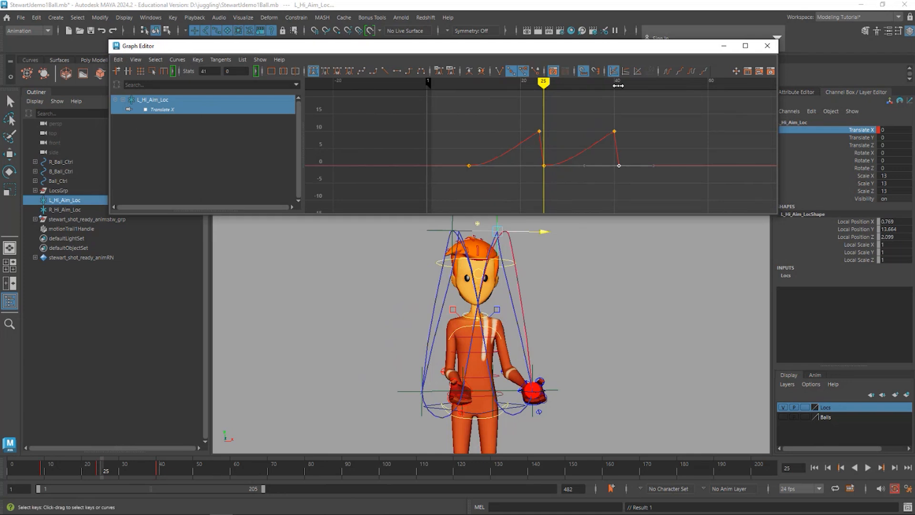
- Paste the copied Translate X keys again at frame 41 and scrub the timeline to check the throws
{"action": "left_click_drag", "start_coordinate": [618, 86], "coordinate": [618, 86]}
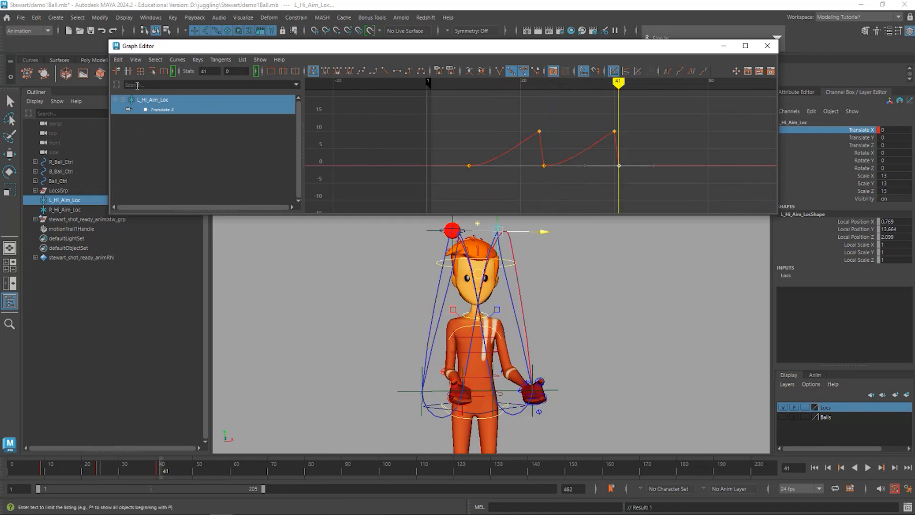
{"action": "left_click", "coordinate": [118, 60]}
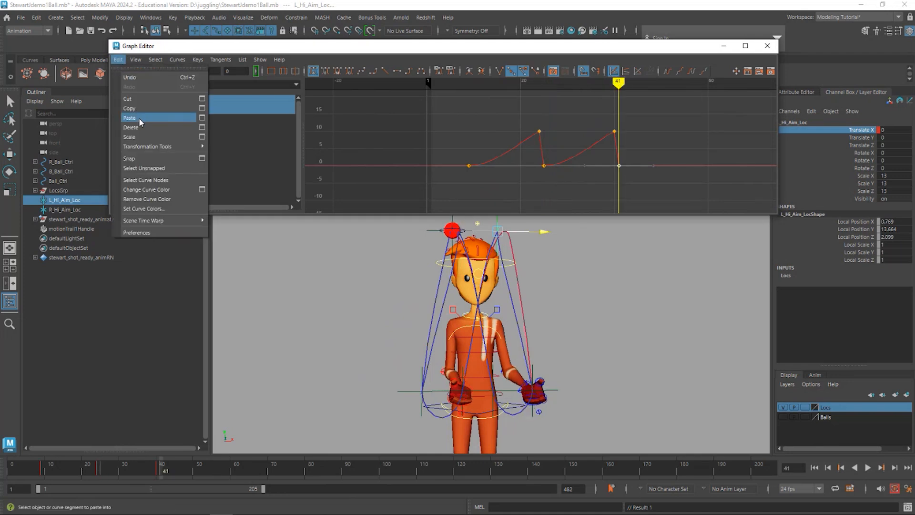
{"action": "left_click", "coordinate": [139, 119]}
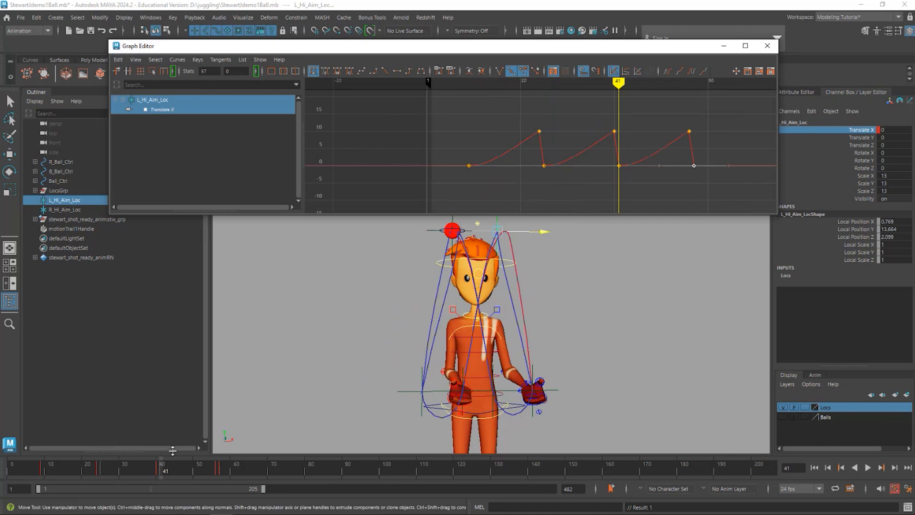
{"action": "mouse_move", "coordinate": [65, 468]}
{"action": "left_mouse_down"}
{"action": "mouse_move", "coordinate": [0, 464]}
{"action": "mouse_move", "coordinate": [262, 459]}
{"action": "left_mouse_up"}
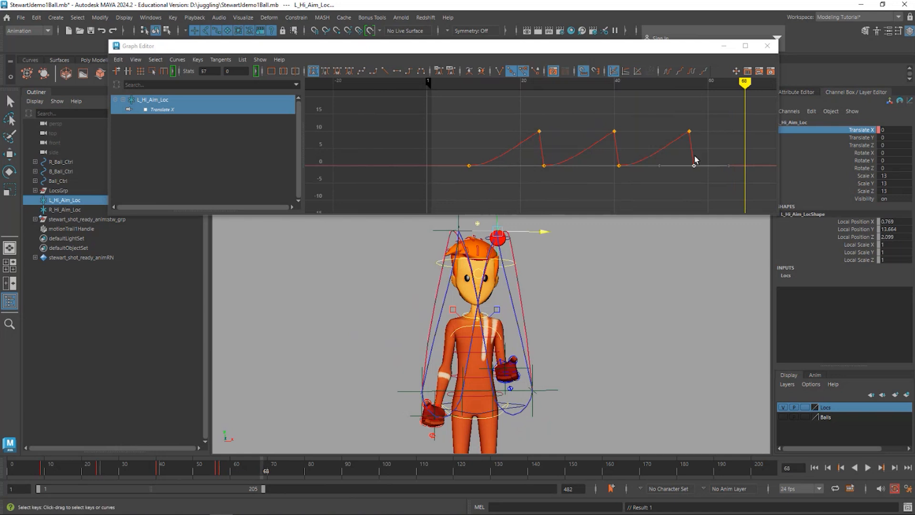
- Paste another copy of the L_Hi_Aim_Loc Translate X keys at frame 57
{"action": "left_click_drag", "start_coordinate": [659, 141], "coordinate": [722, 146]}
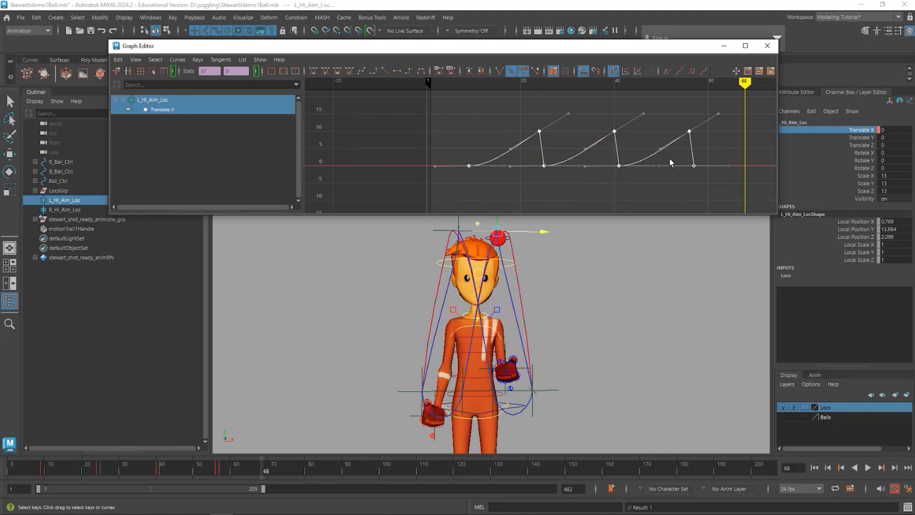
{"action": "left_click_drag", "start_coordinate": [701, 85], "coordinate": [694, 82]}
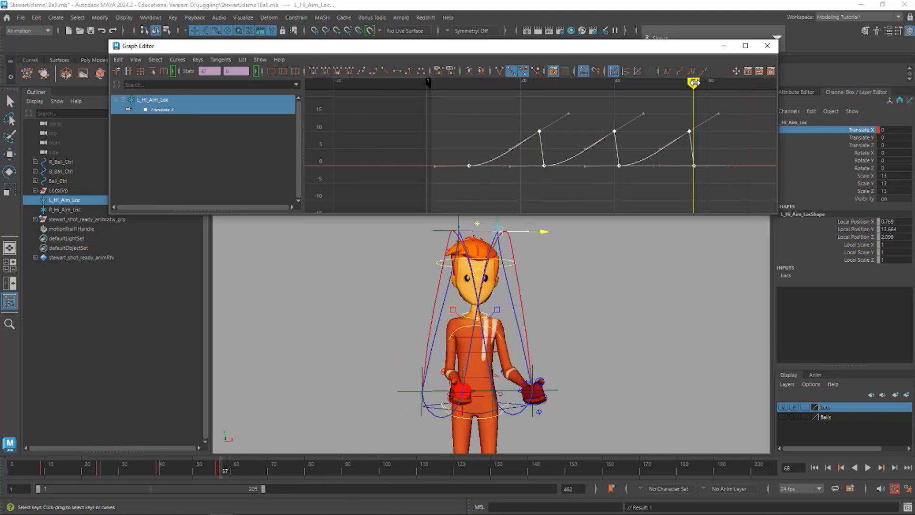
{"action": "left_click", "coordinate": [684, 193]}
{"action": "left_click", "coordinate": [118, 61]}
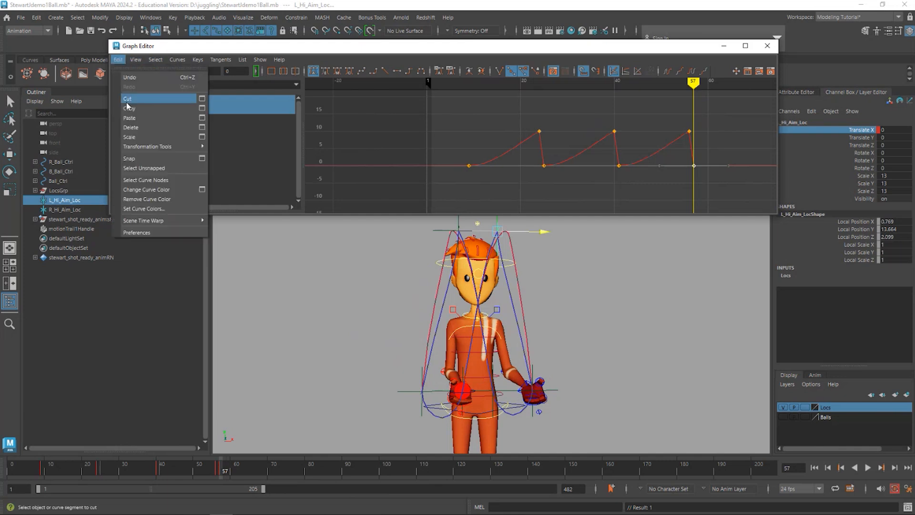
{"action": "left_click", "coordinate": [129, 120]}
- Set both Pre Infinity and Post Infinity of the L_Hi_Aim_Loc Translate X curve to Cycle, and scrub to check the motion
{"action": "left_click", "coordinate": [670, 145]}
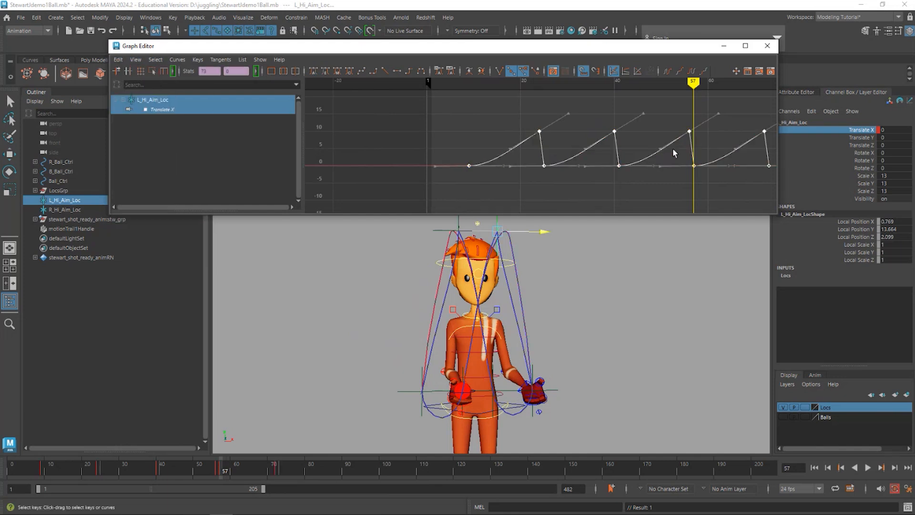
{"action": "left_click", "coordinate": [119, 61]}
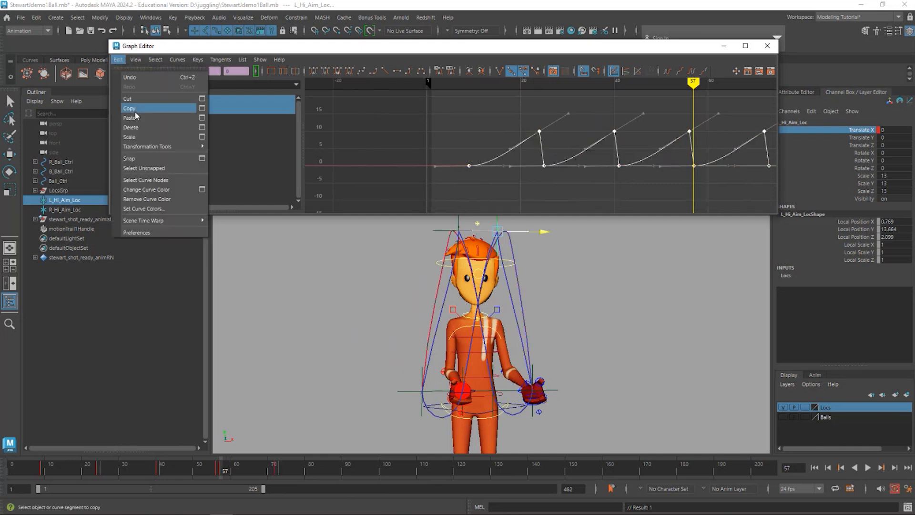
{"action": "mouse_move", "coordinate": [177, 59]}
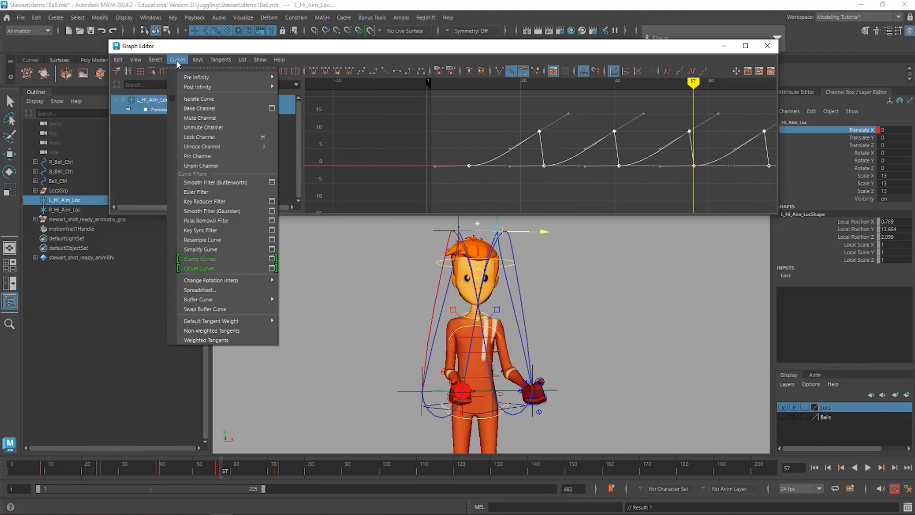
{"action": "mouse_move", "coordinate": [222, 77]}
{"action": "left_click", "coordinate": [307, 78]}
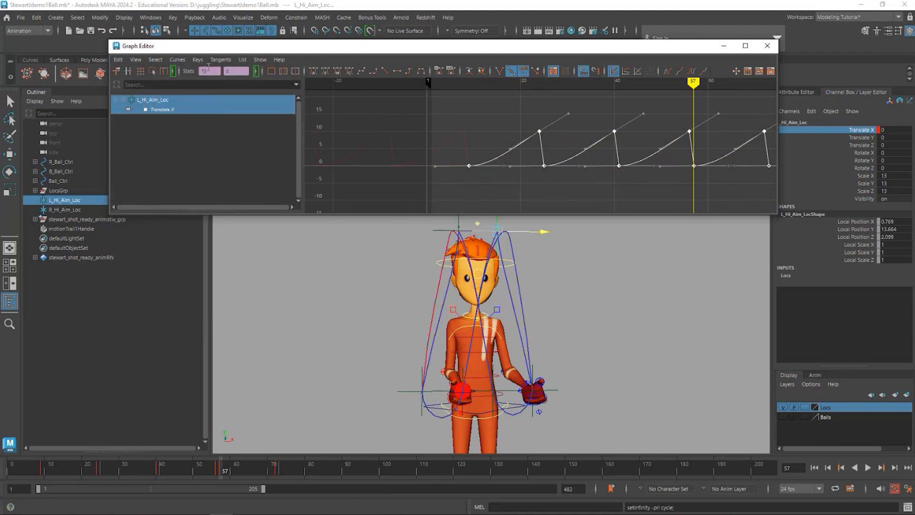
{"action": "left_click", "coordinate": [177, 59]}
{"action": "mouse_move", "coordinate": [224, 86]}
{"action": "left_click", "coordinate": [297, 87]}
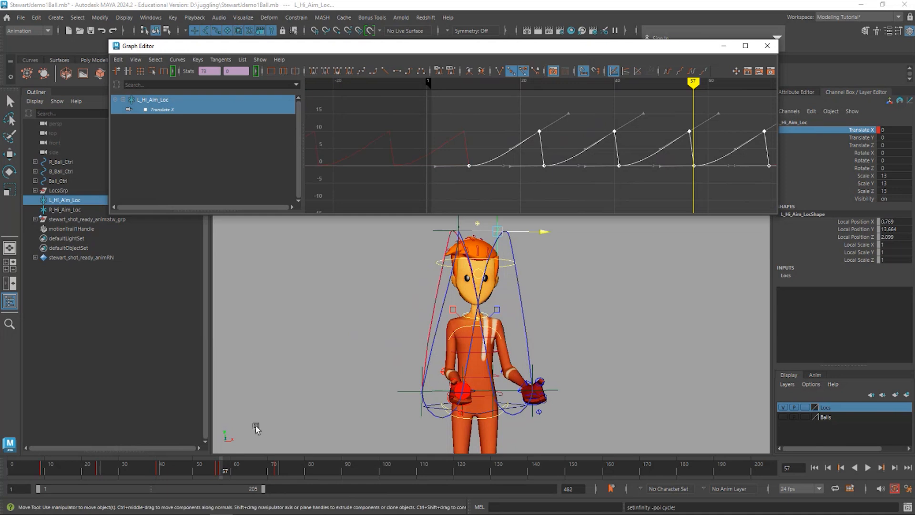
{"action": "left_click_drag", "start_coordinate": [12, 471], "coordinate": [355, 417]}
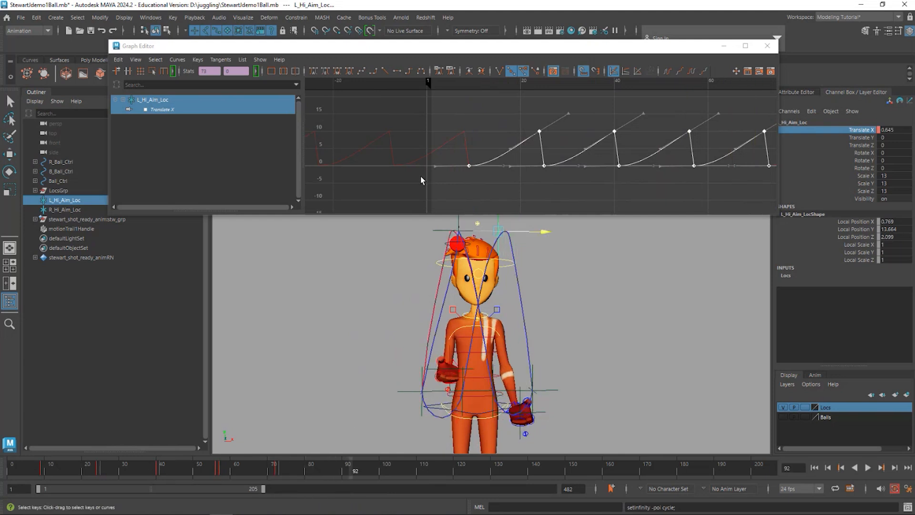
- Copy all the Translate X keys of R_Hi_Aim_Loc
{"action": "left_click", "coordinate": [443, 230]}
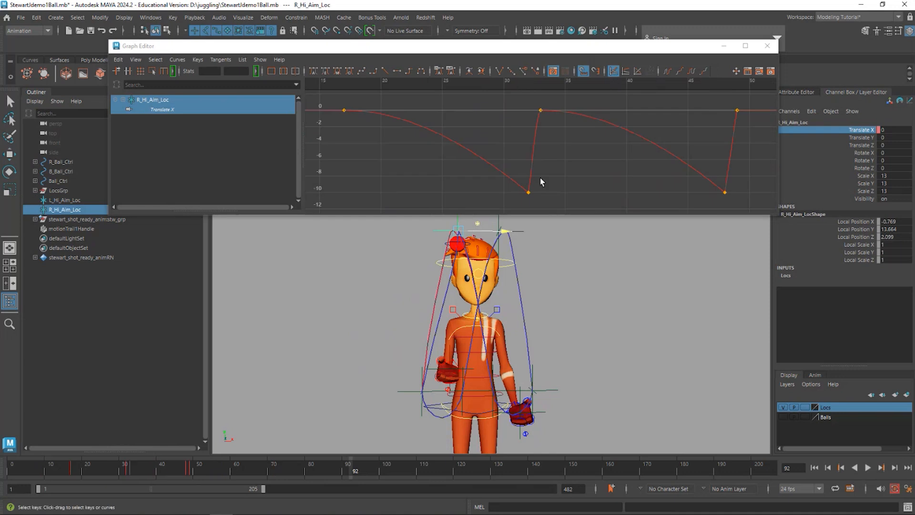
{"action": "left_click_drag", "start_coordinate": [511, 145], "coordinate": [558, 185]}
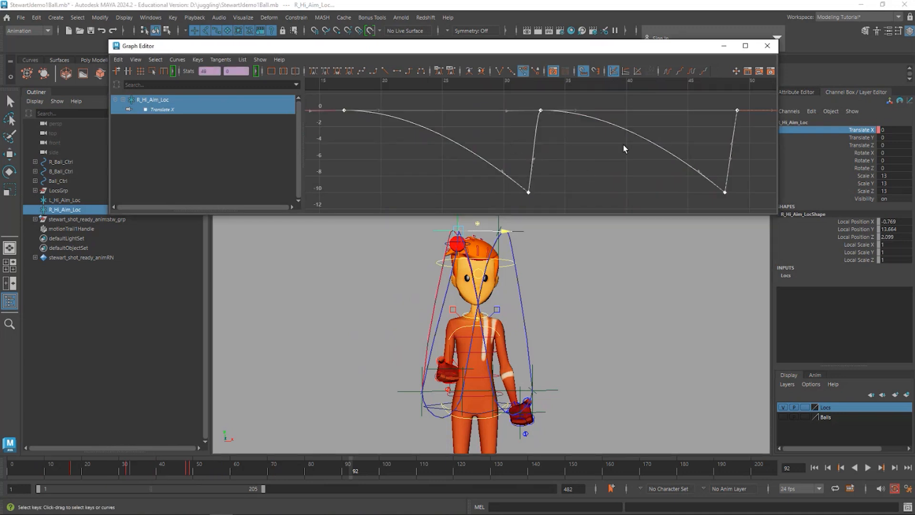
{"action": "left_click", "coordinate": [118, 59]}
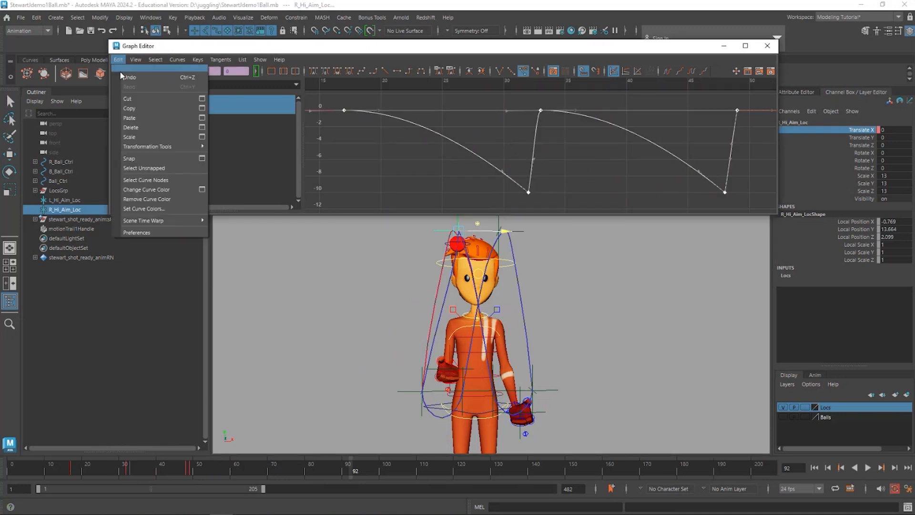
{"action": "left_click", "coordinate": [132, 109]}
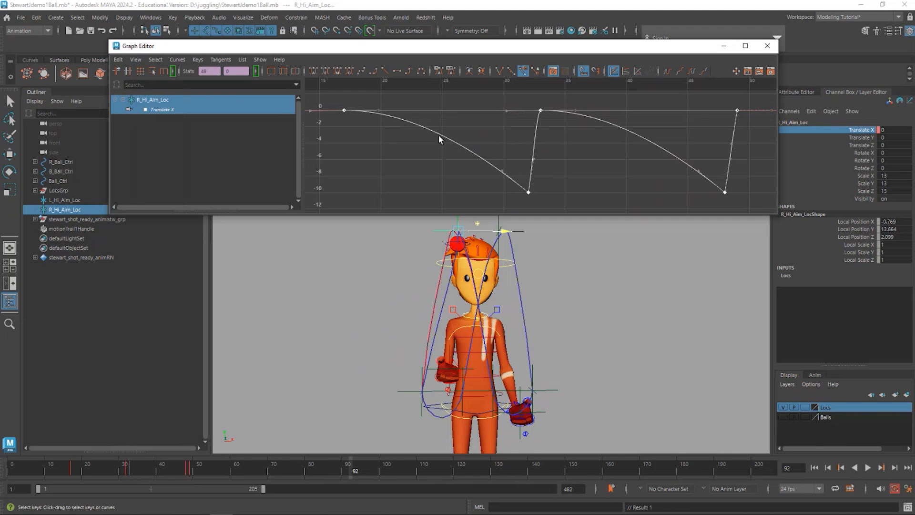
- Paste the copied R_Hi_Aim_Loc keys at frame 49, onto the curve's last key
{"action": "scroll", "coordinate": [543, 143], "scroll_direction": "down", "scroll_amount": 3}
{"action": "left_click", "coordinate": [619, 84]}
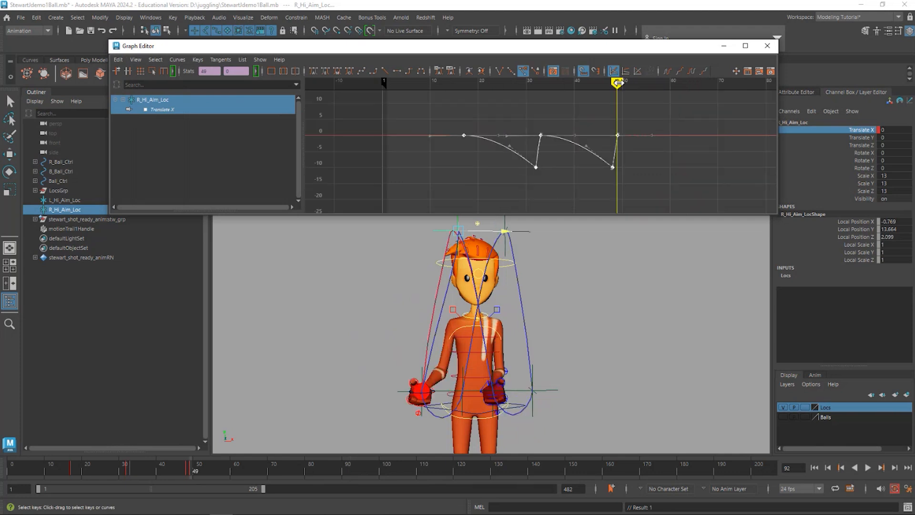
{"action": "left_click_drag", "start_coordinate": [642, 103], "coordinate": [608, 138]}
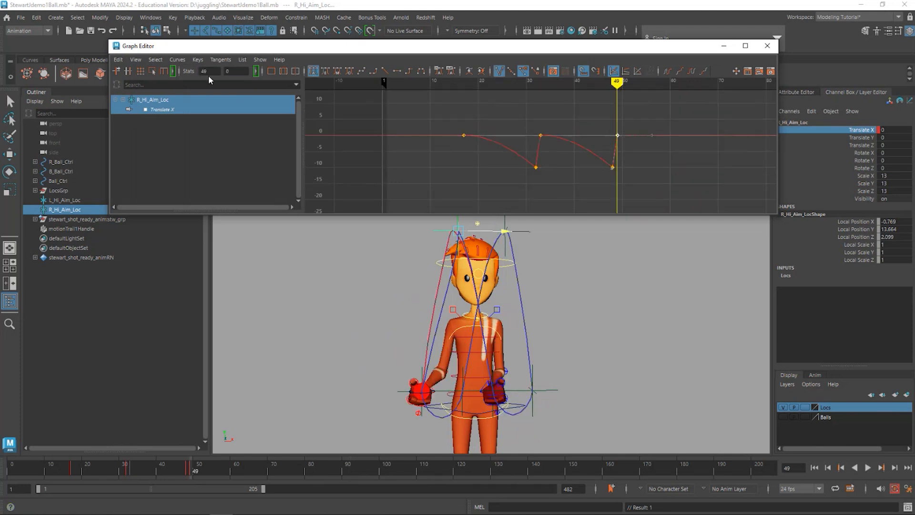
{"action": "left_click", "coordinate": [119, 61]}
{"action": "left_click", "coordinate": [134, 122]}
- Set Pre Infinity and Post Infinity of the R_Hi_Aim_Loc Translate X curve to Cycle, and review the resulting ball motion
{"action": "scroll", "coordinate": [661, 151], "scroll_direction": "down", "scroll_amount": 3}
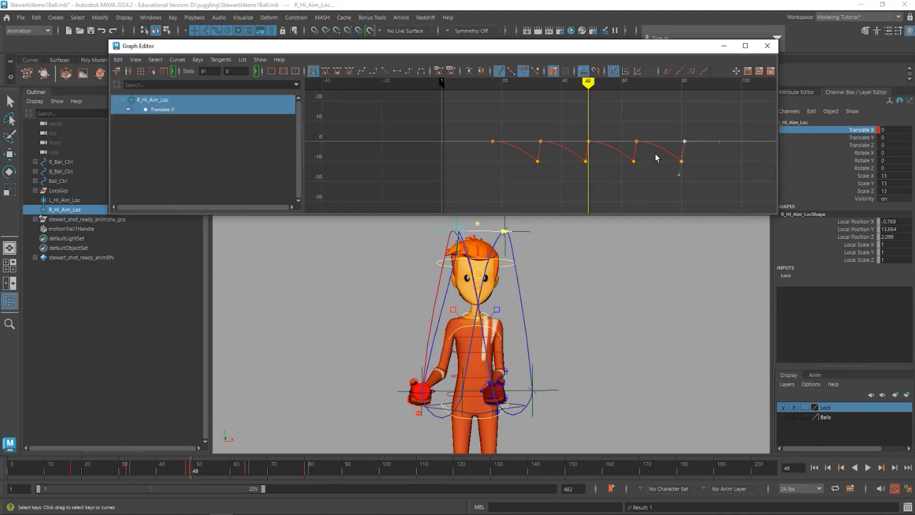
{"action": "left_click", "coordinate": [616, 155]}
{"action": "left_click", "coordinate": [177, 60]}
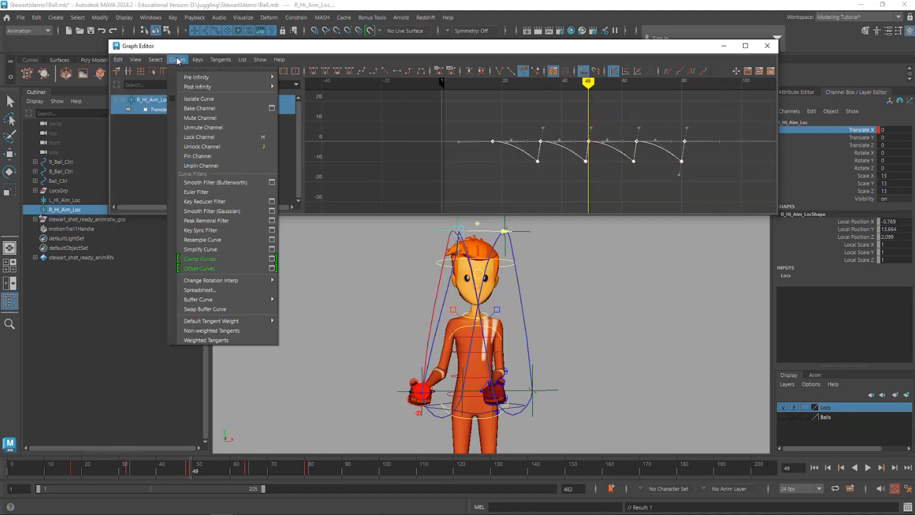
{"action": "mouse_move", "coordinate": [187, 79]}
{"action": "left_click", "coordinate": [322, 77]}
{"action": "left_click", "coordinate": [177, 60]}
{"action": "left_click", "coordinate": [297, 87]}
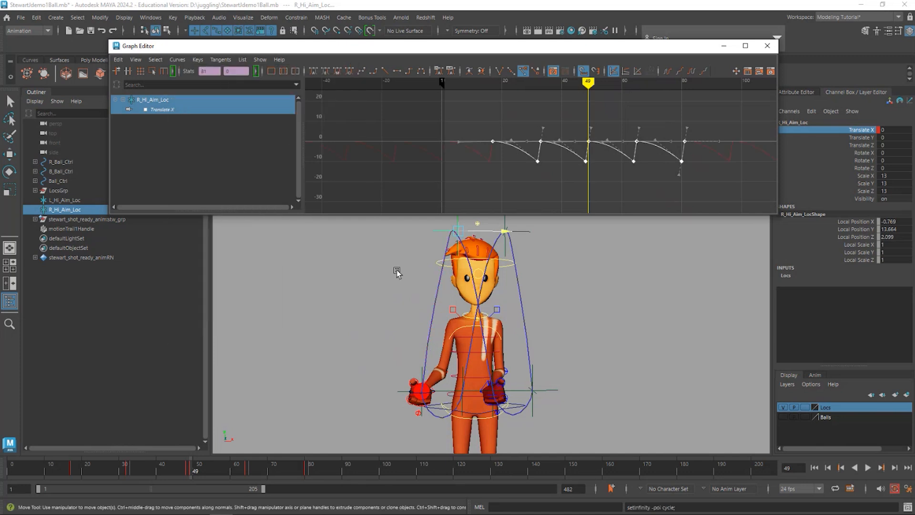
{"action": "mouse_move", "coordinate": [588, 83]}
{"action": "left_mouse_down"}
{"action": "mouse_move", "coordinate": [407, 90]}
{"action": "mouse_move", "coordinate": [400, 104]}
{"action": "mouse_move", "coordinate": [638, 132]}
{"action": "left_mouse_up"}
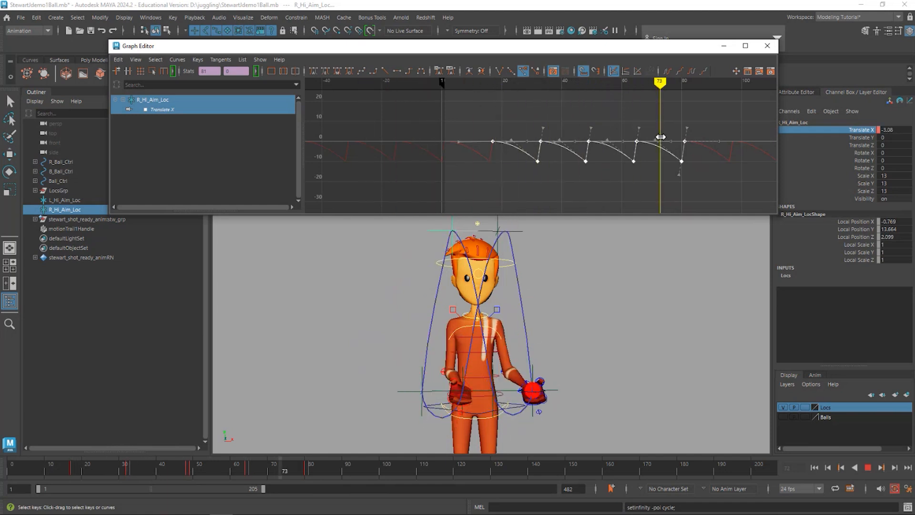